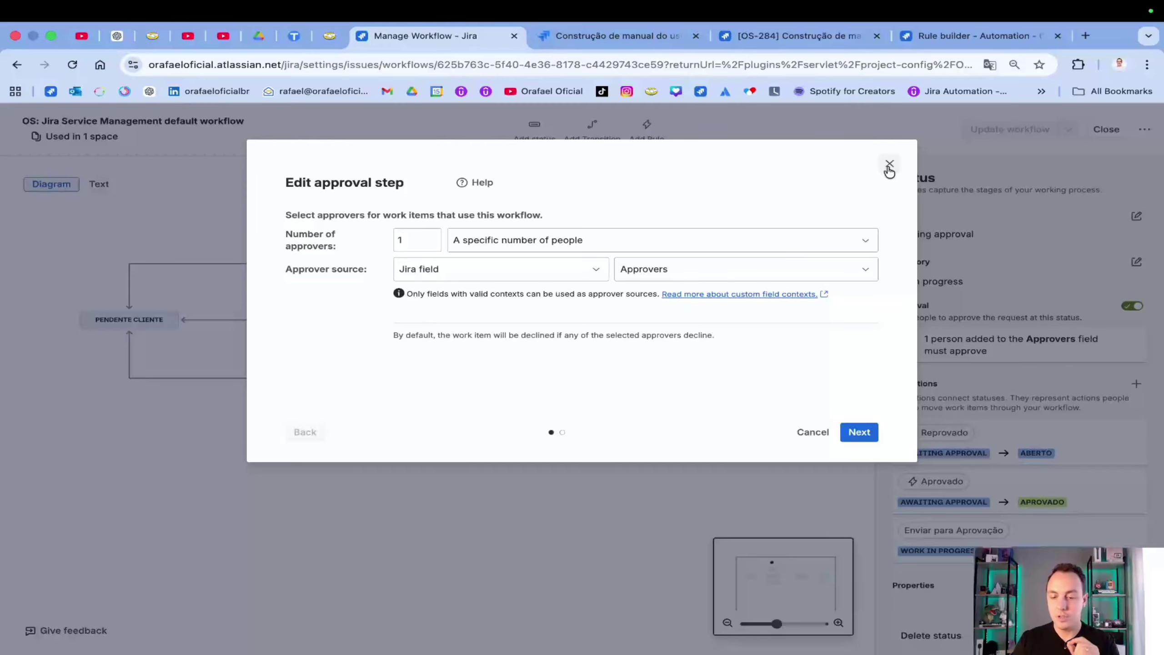
# Step: Close the approval step settings and add a new status named "Aguardando aprovação de Teste" with the In progress category
pyautogui.click(889, 164)
pyautogui.moveTo(753, 284); pyautogui.dragTo(513, 285)
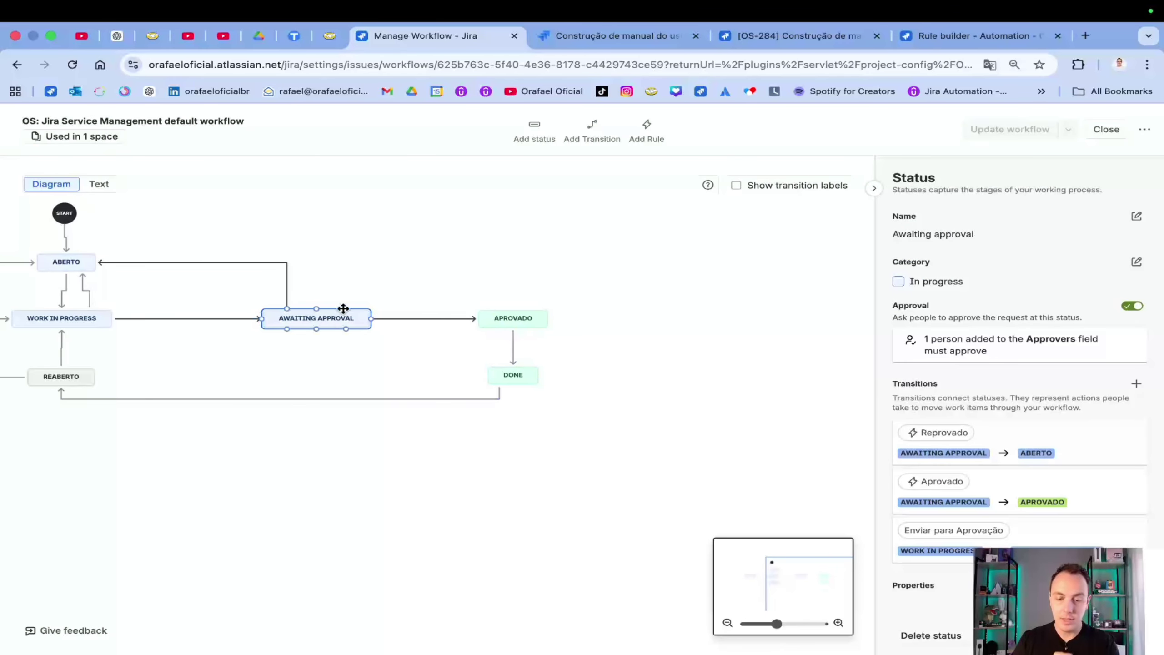
pyautogui.click(533, 129)
pyautogui.click(521, 250)
pyautogui.write('Aguar')
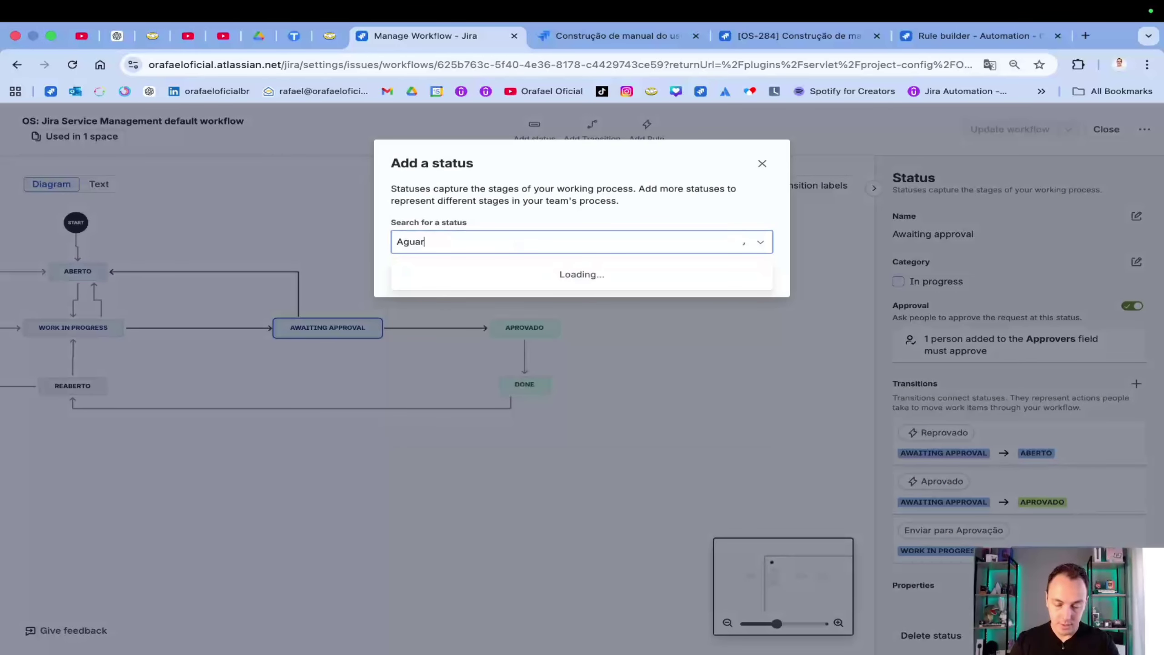
pyautogui.write('dando aprovação de Tes')
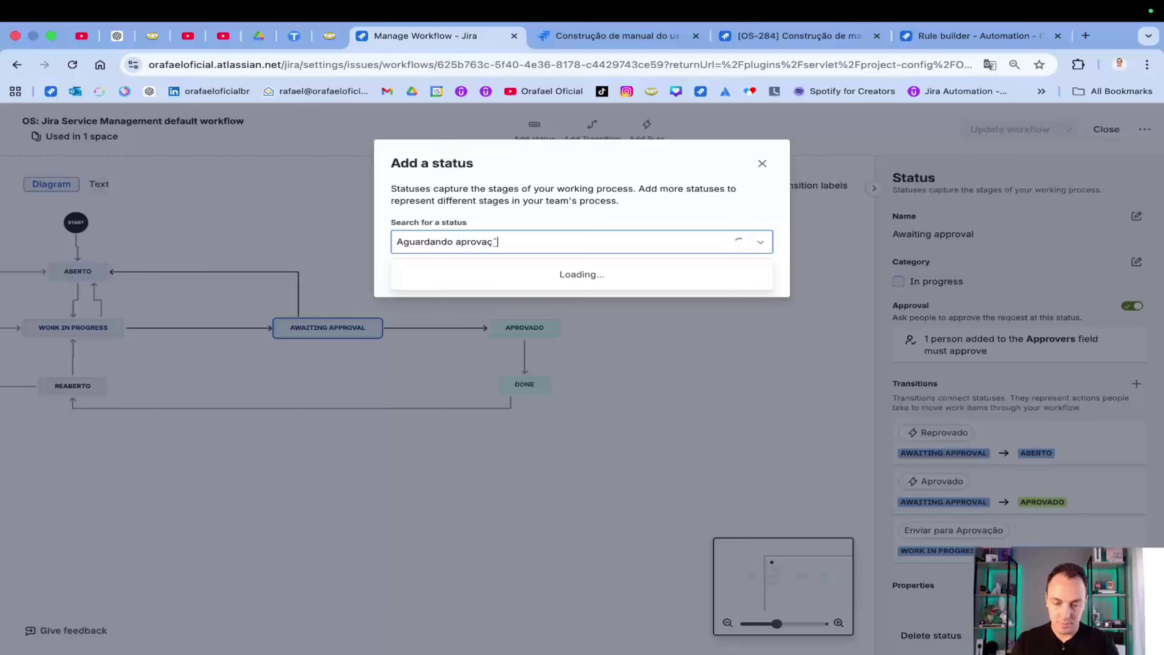
pyautogui.write('te')
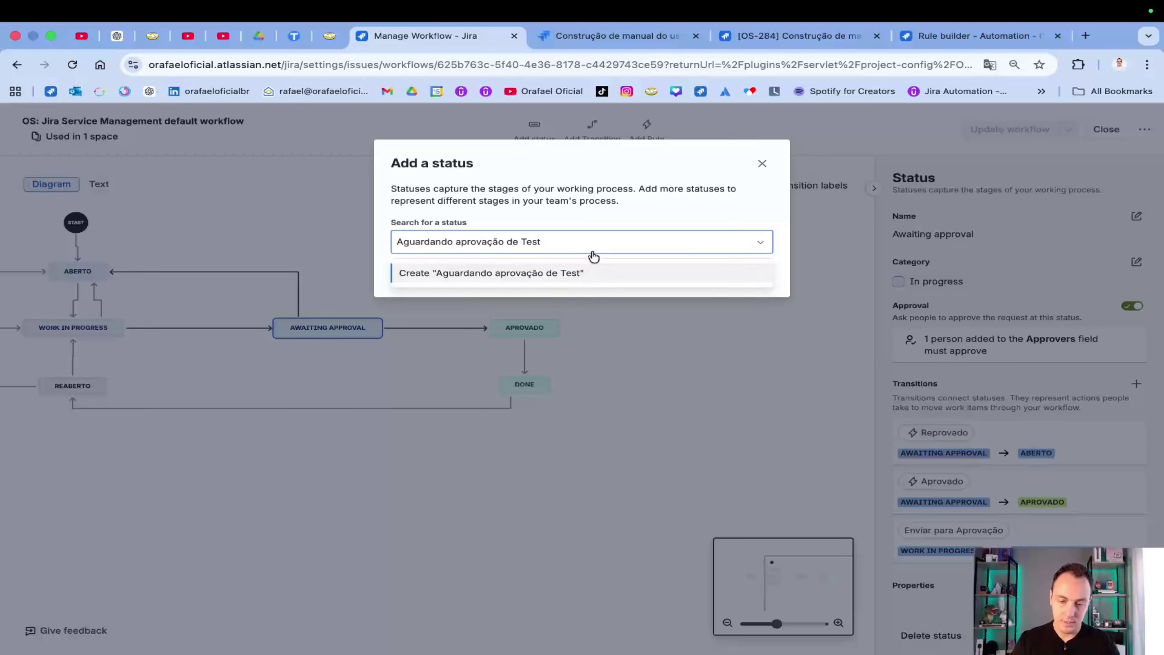
pyautogui.click(573, 276)
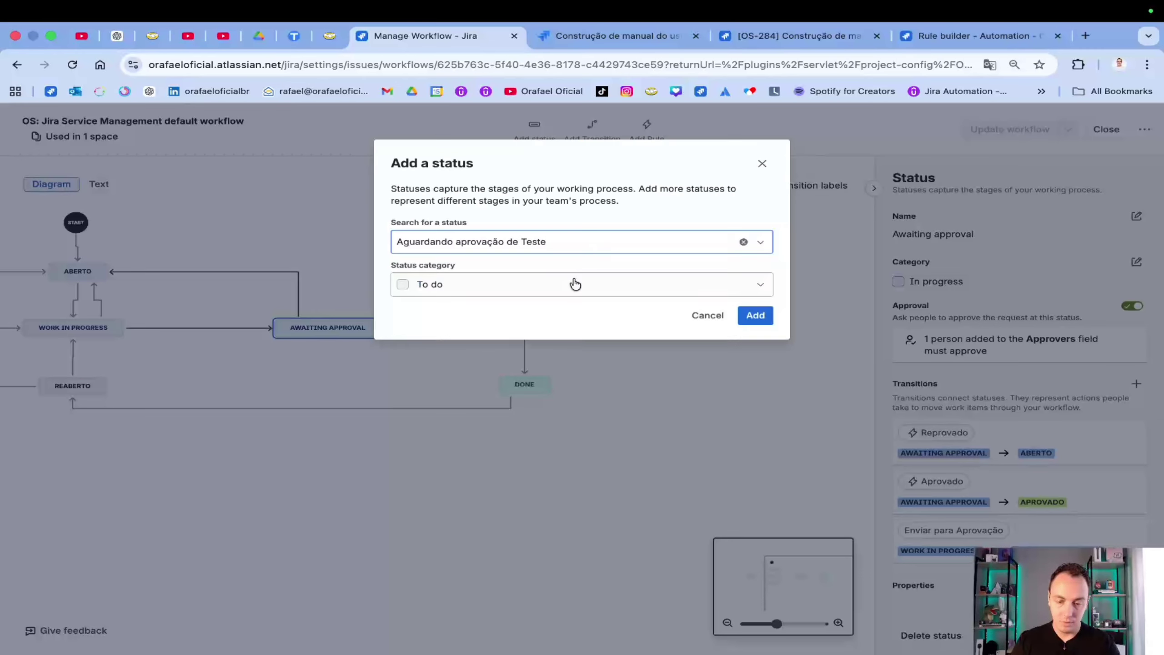
pyautogui.click(517, 282)
pyautogui.click(487, 338)
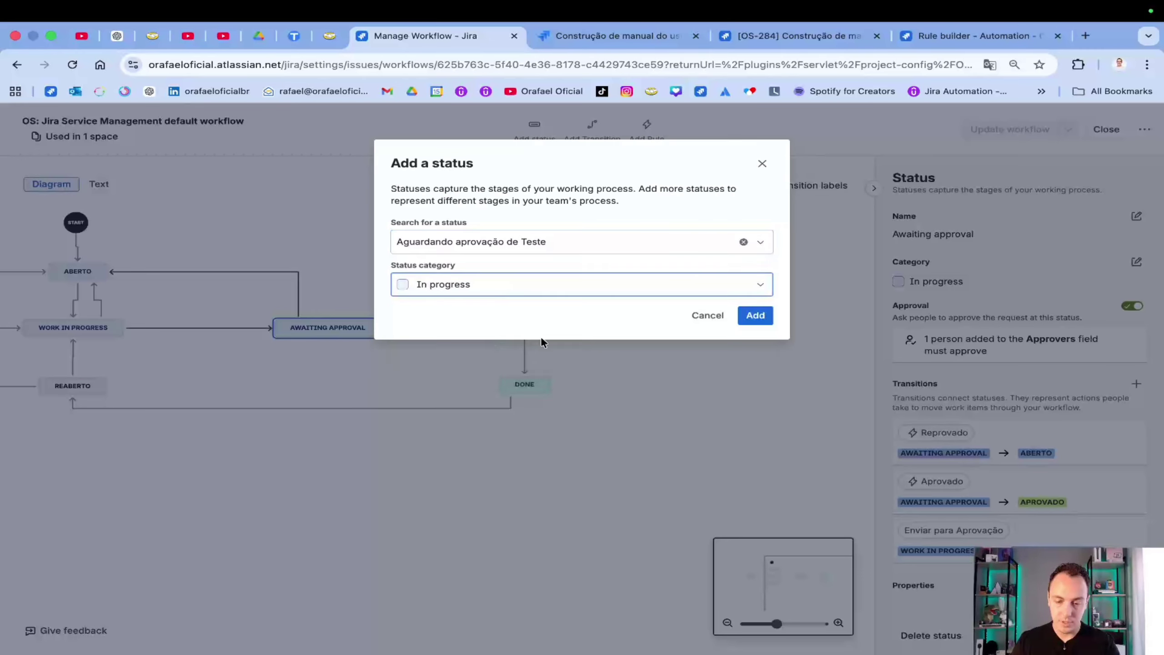
pyautogui.click(747, 315)
# Step: Move the Aguardando aprovação de Teste status in line with the Aprovado status, on its right side
pyautogui.scroll(-5, 558, 348)
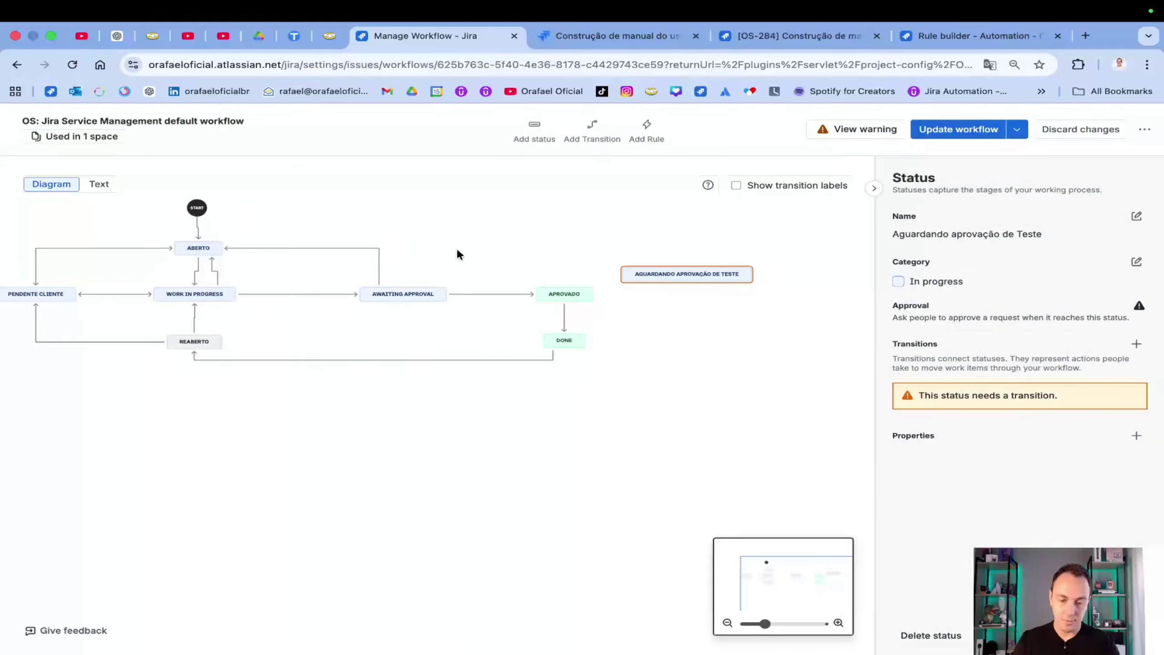
pyautogui.scroll(3, 420, 234)
pyautogui.scroll(-3, 420, 234)
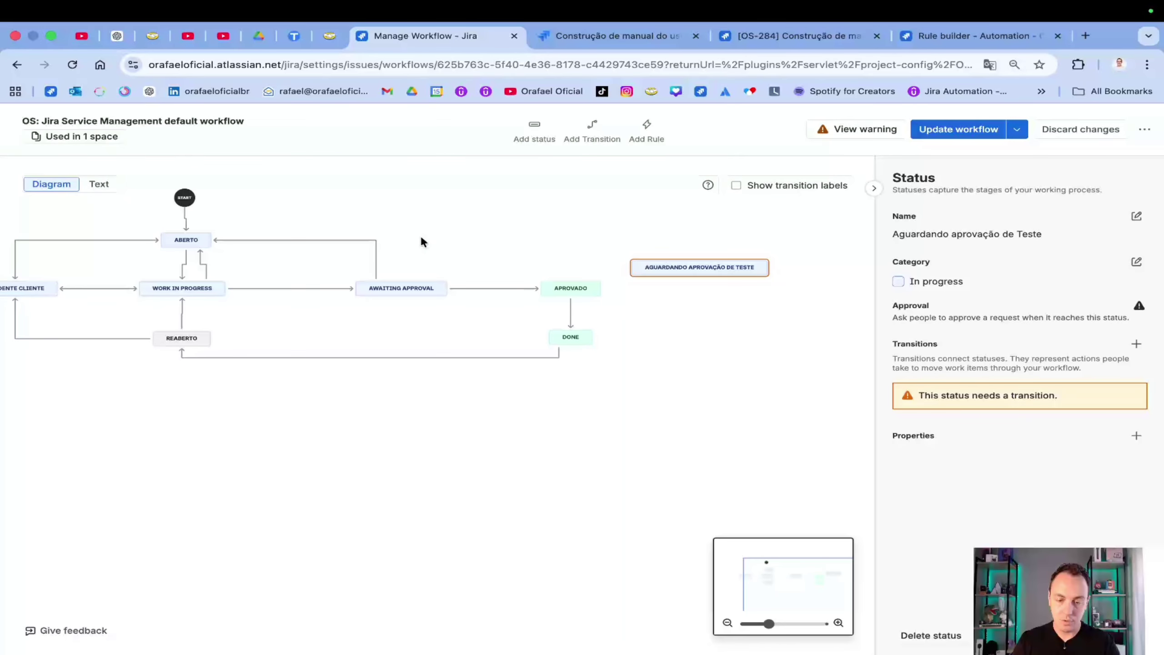
pyautogui.hscroll(4, 421, 234)
pyautogui.moveTo(578, 268); pyautogui.dragTo(671, 289)
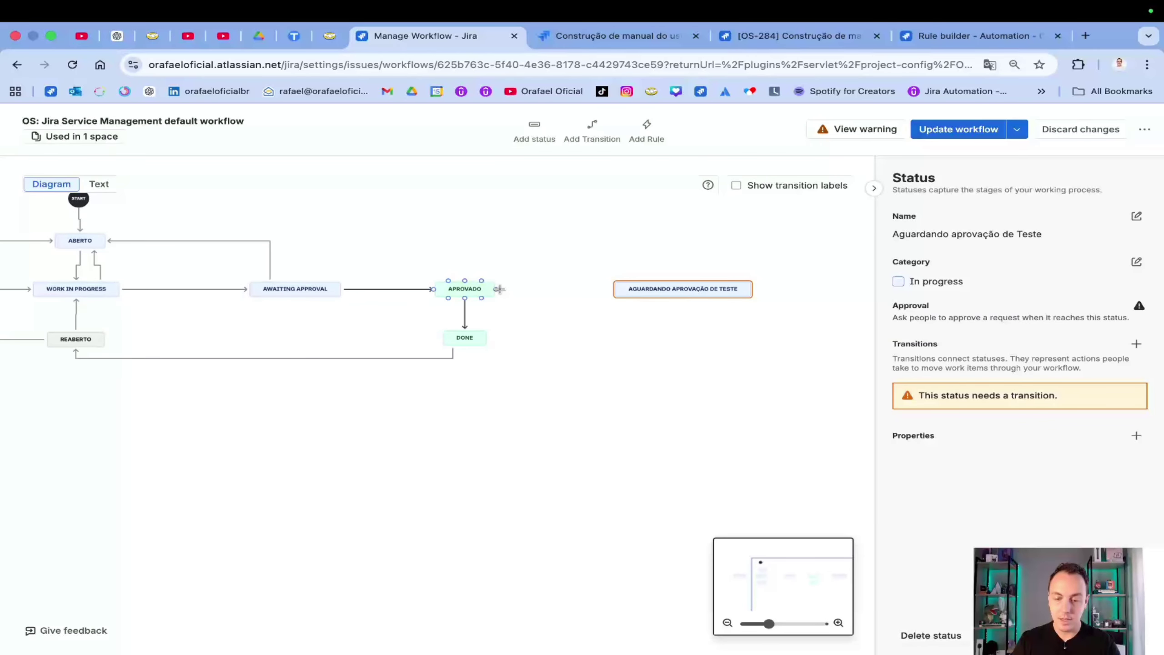
# Step: Create a transition named "Aguardando aprovação de teste" from Aprovado to the Aguardando aprovação de Teste status
pyautogui.moveTo(496, 288); pyautogui.dragTo(614, 287)
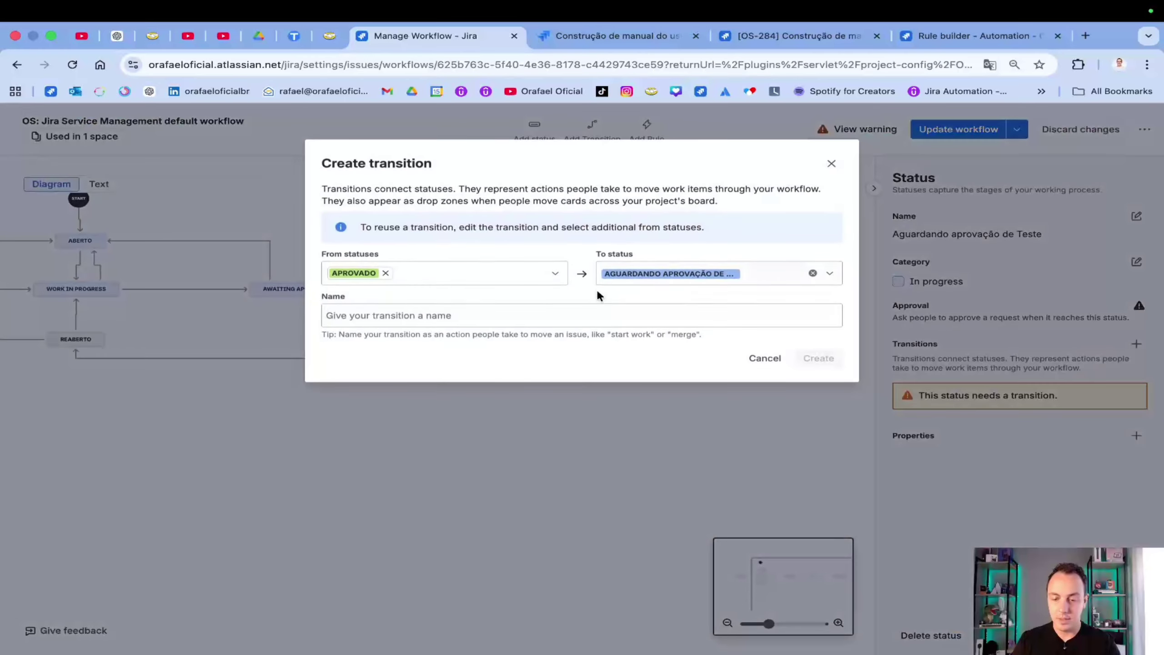
pyautogui.click(576, 314)
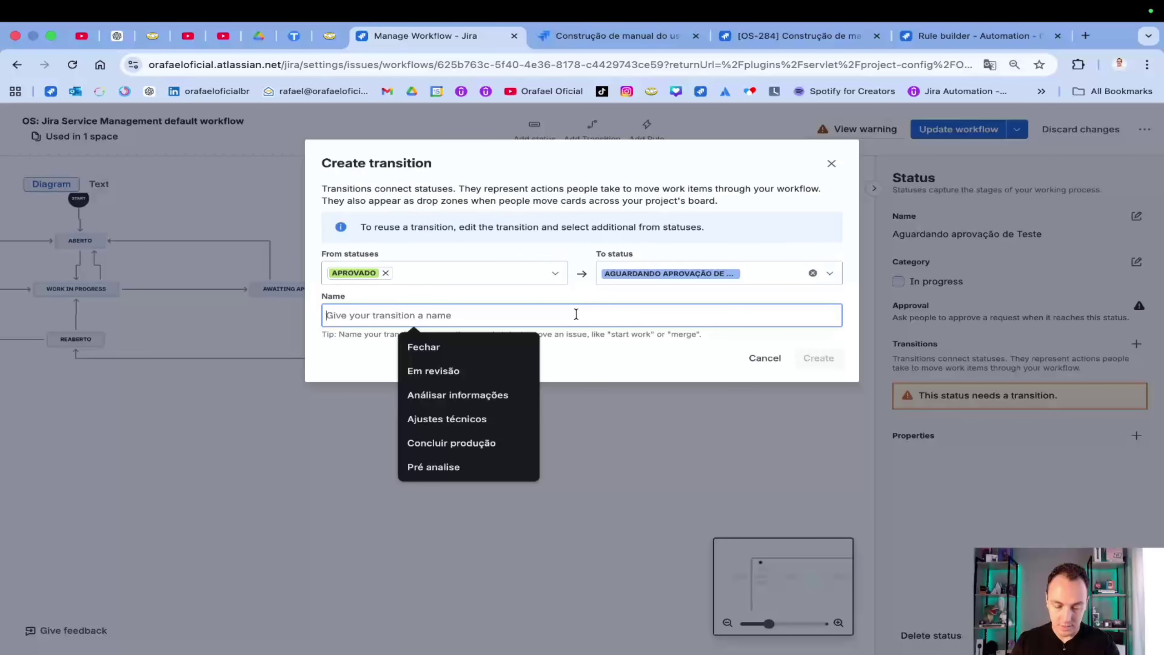
pyautogui.write('Aguardando apr')
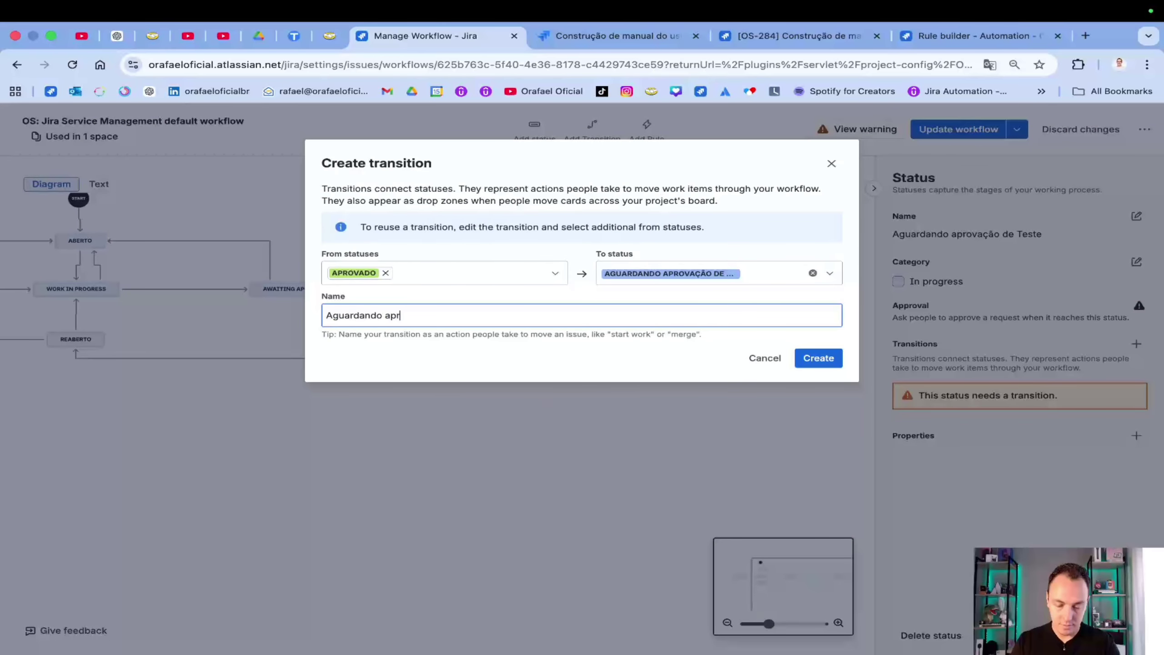
pyautogui.write('ovação de teste')
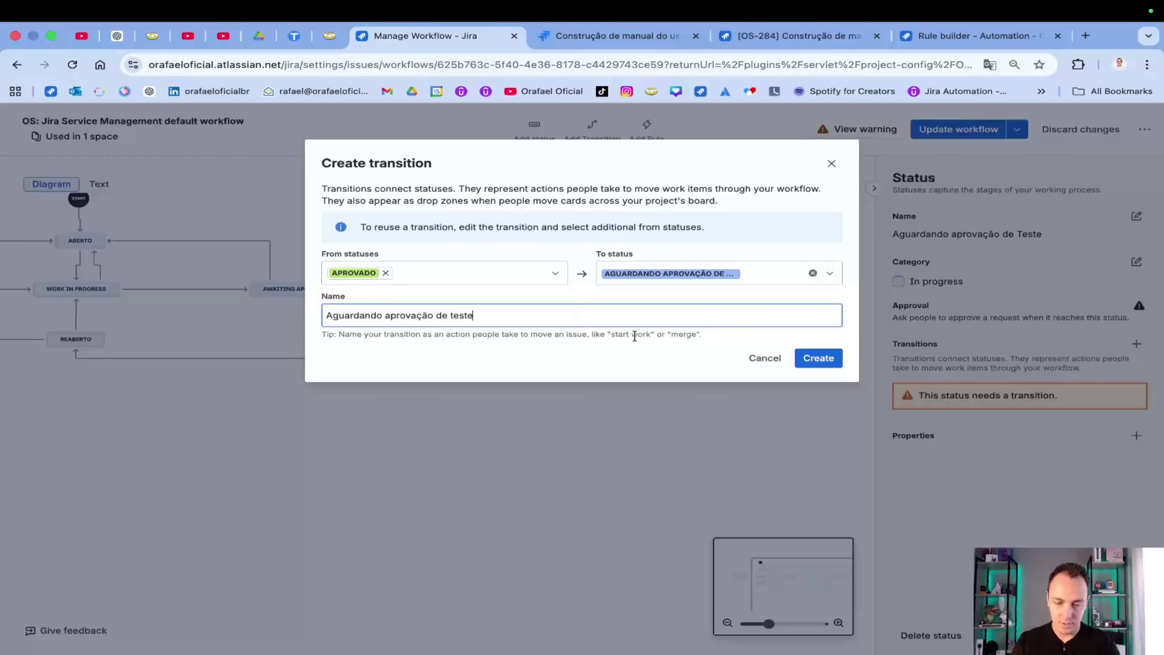
pyautogui.click(827, 354)
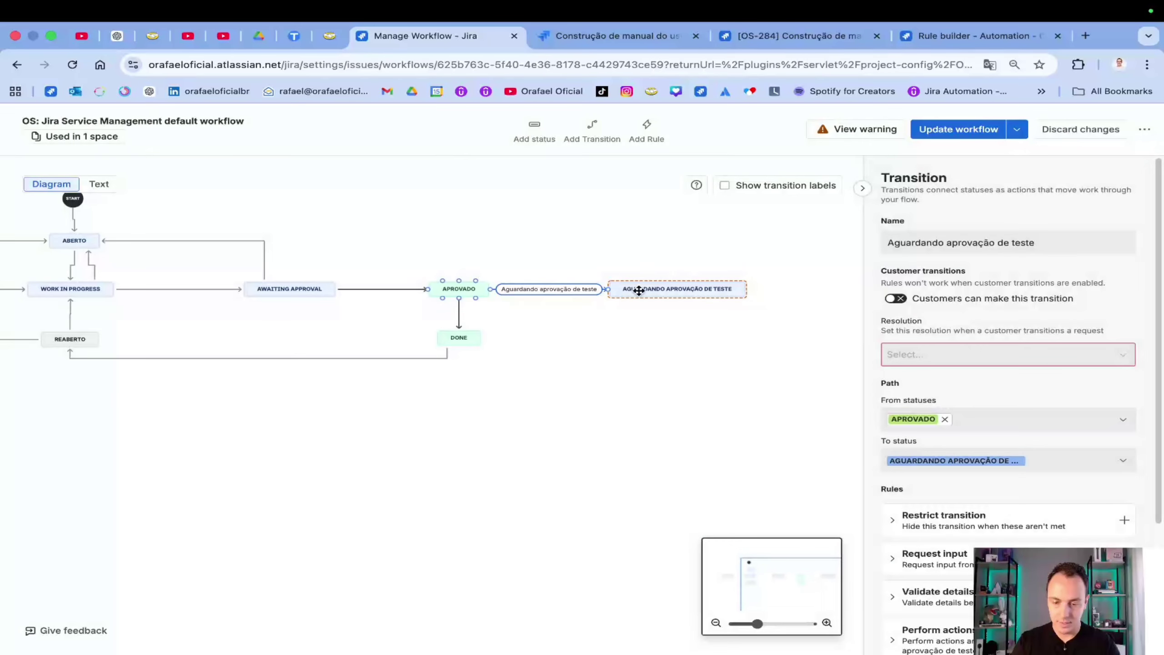
pyautogui.click(592, 250)
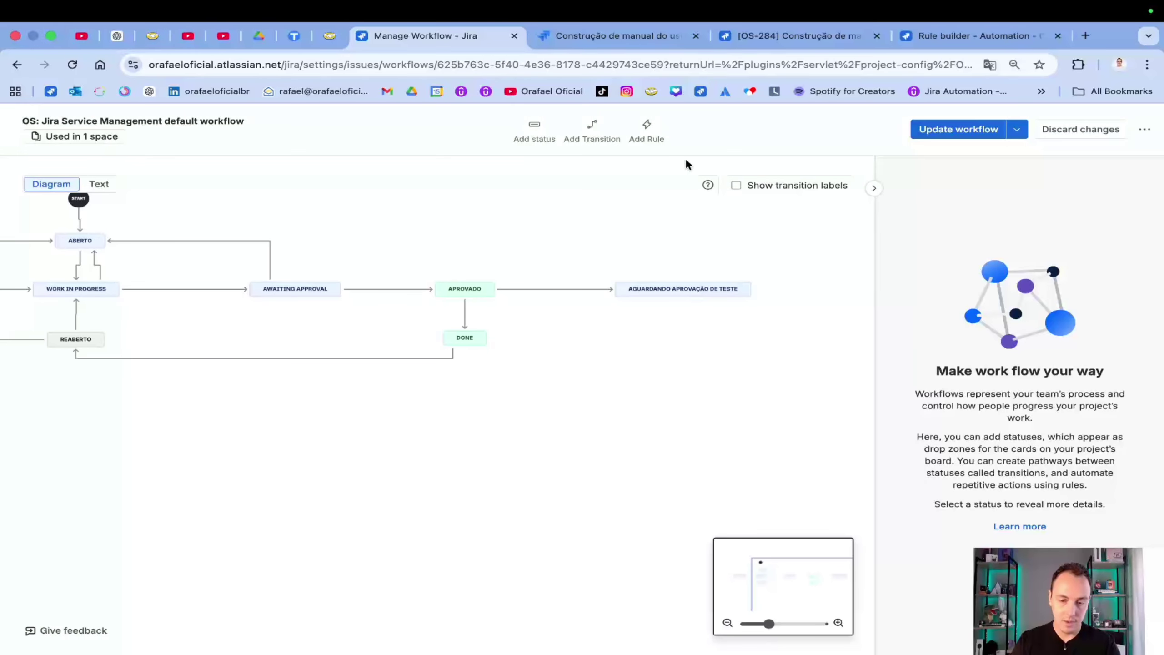
# Step: Add a new status named "Teste Aprovado" with the Done category to the workflow
pyautogui.click(534, 130)
pyautogui.click(592, 247)
pyautogui.write('Tes')
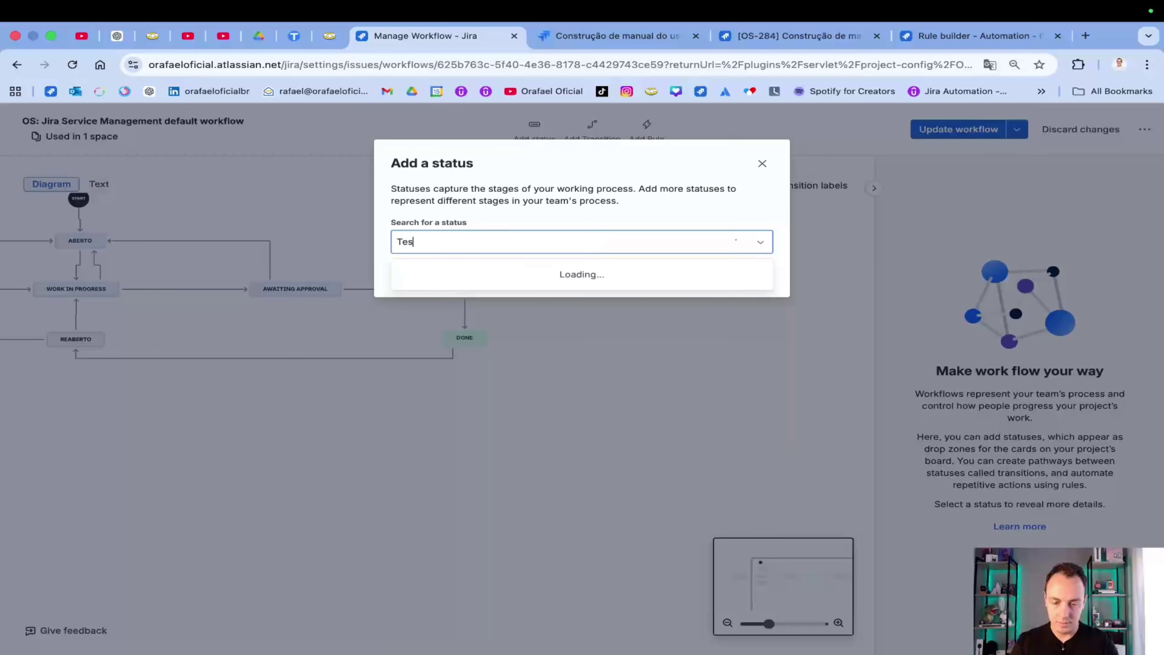
pyautogui.write('te Aprovado')
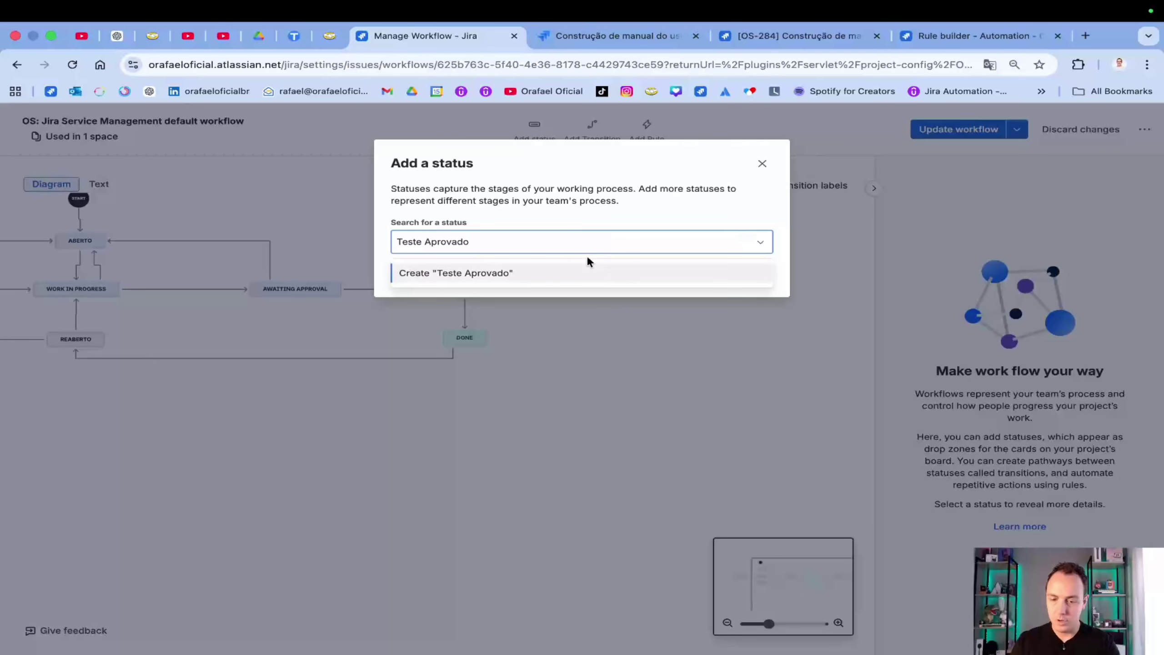
pyautogui.click(504, 272)
pyautogui.click(603, 294)
pyautogui.click(521, 362)
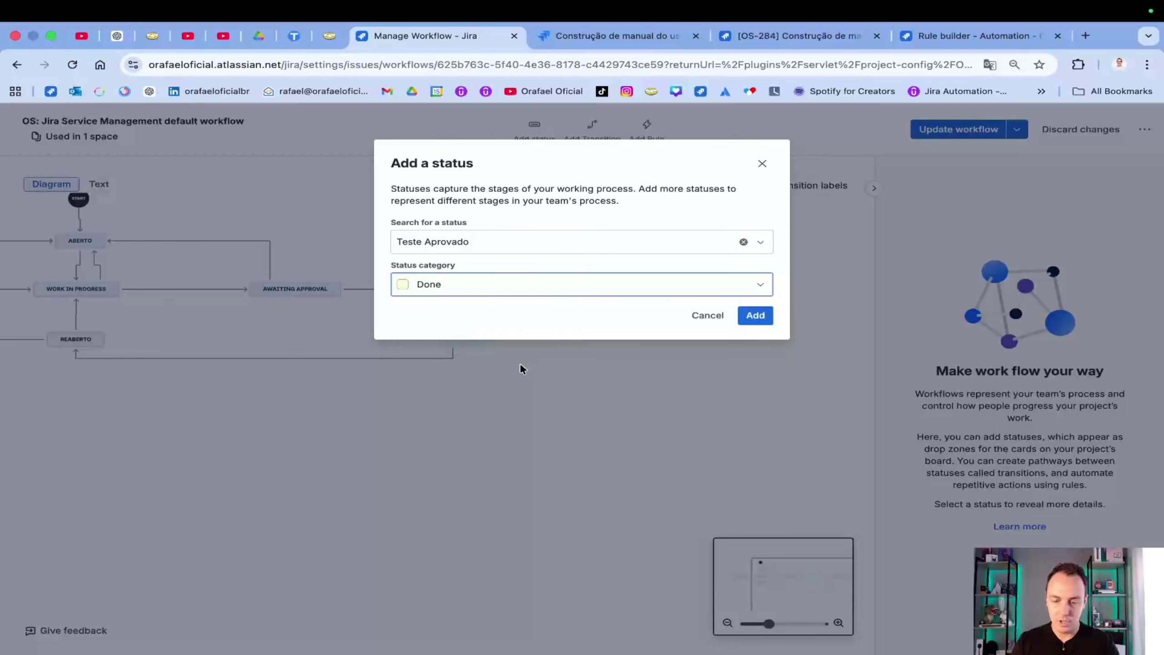
pyautogui.click(752, 316)
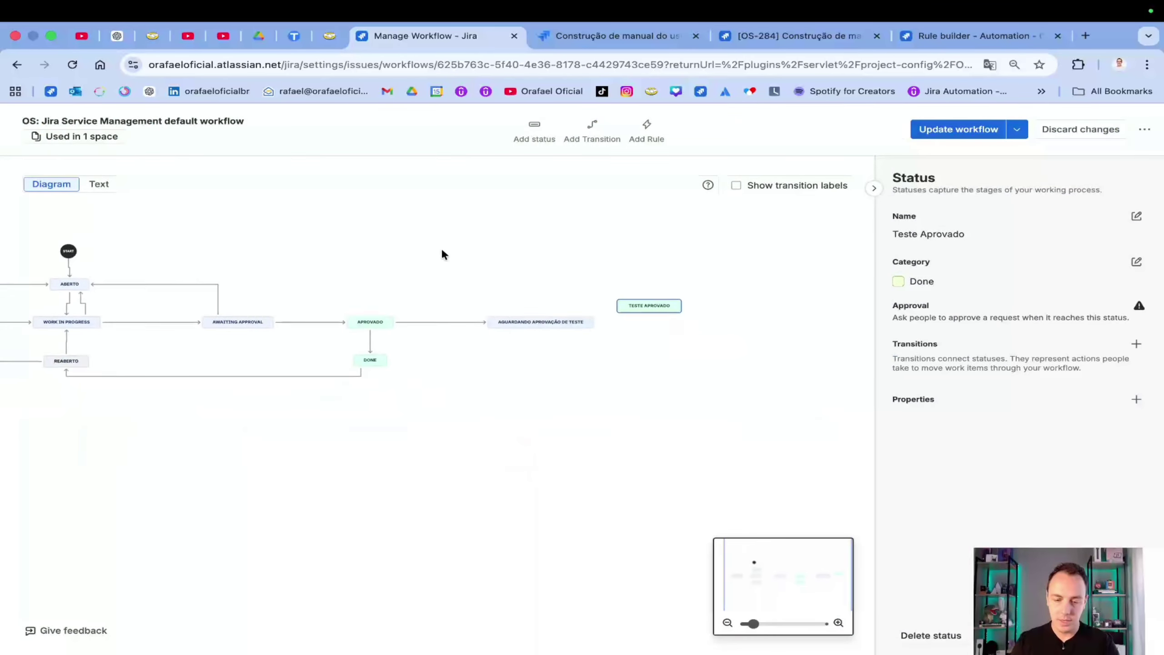
# Step: Move the Teste Aprovado status to the right of Aguardando aprovação de Teste, roughly level with it
pyautogui.scroll(10, 407, 268)
pyautogui.scroll(-10, 408, 268)
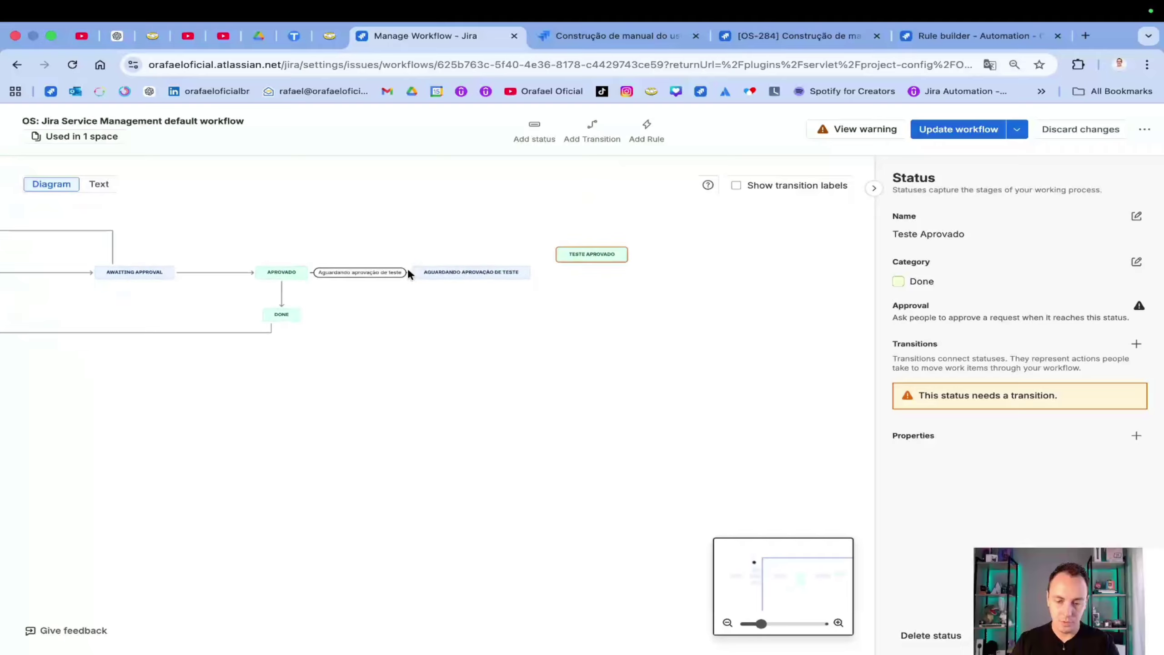
pyautogui.scroll(5, 407, 267)
pyautogui.moveTo(452, 250); pyautogui.dragTo(434, 426)
pyautogui.moveTo(696, 333); pyautogui.dragTo(544, 371)
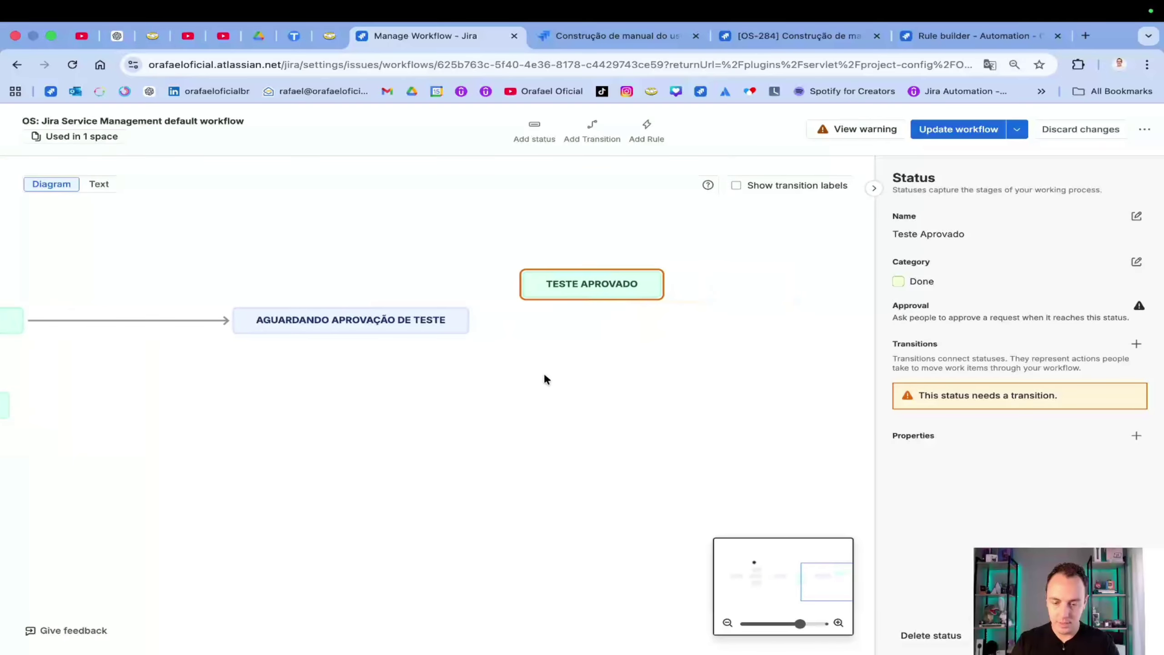
pyautogui.moveTo(582, 297); pyautogui.dragTo(641, 328)
# Step: Create a transition named "Aprovado" from Aguardando aprovação de Teste to Teste Aprovado
pyautogui.click(364, 316)
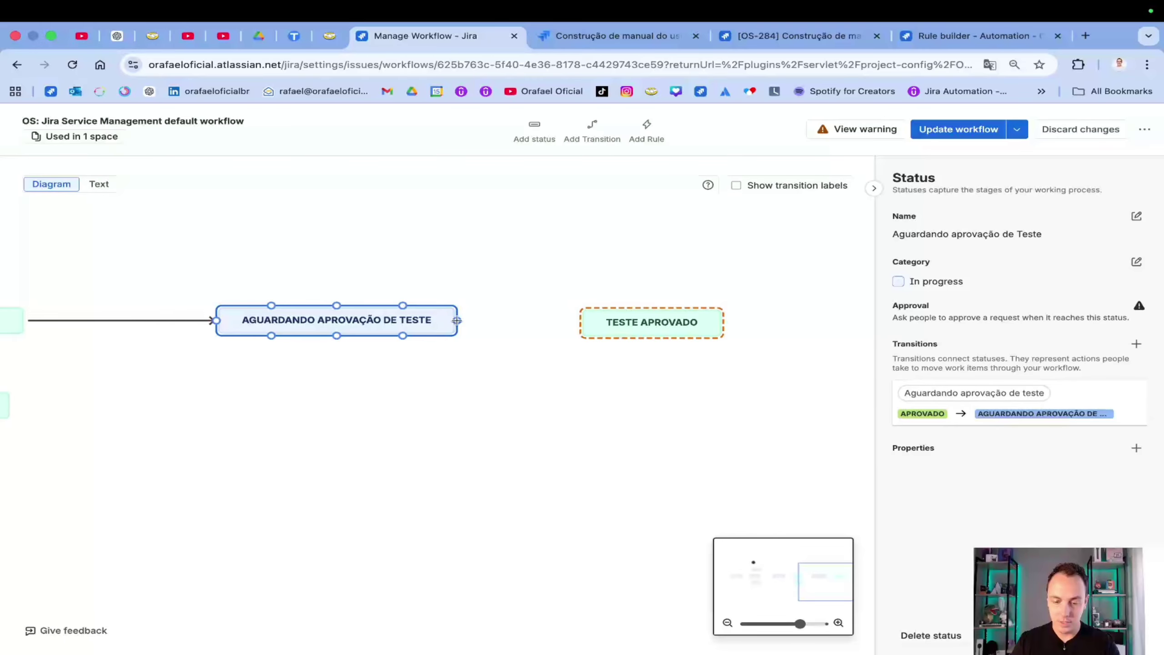
pyautogui.moveTo(457, 320); pyautogui.dragTo(580, 323)
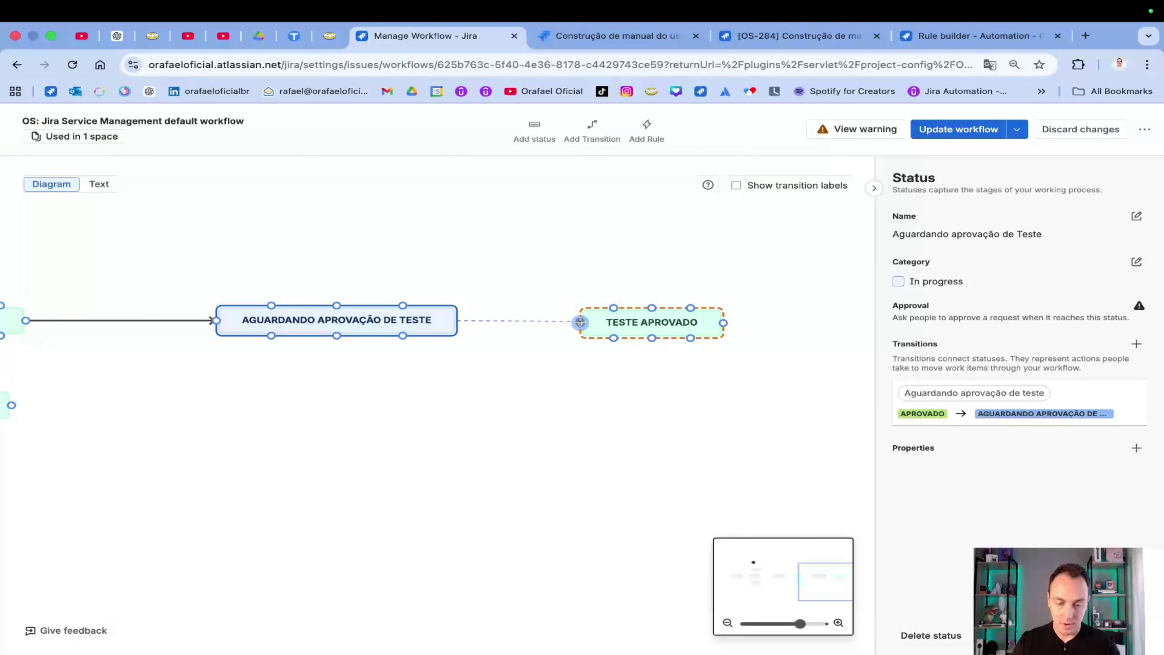
pyautogui.moveTo(580, 323); pyautogui.dragTo(580, 322)
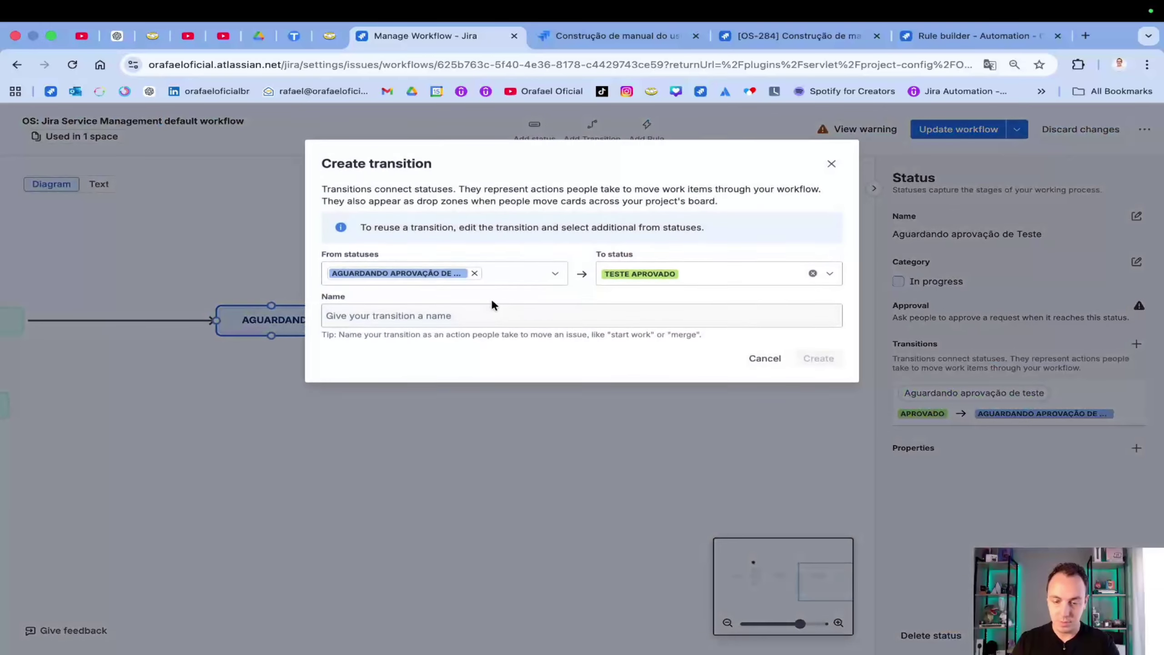
pyautogui.click(493, 312)
pyautogui.write('Aprovado')
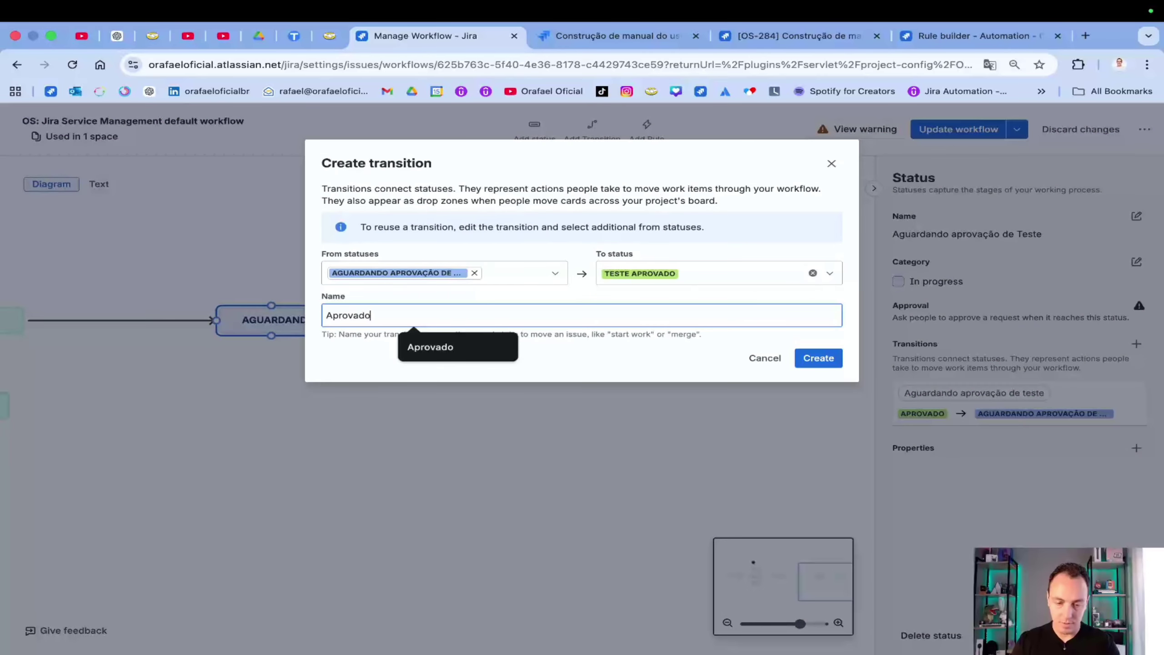
pyautogui.click(818, 358)
# Step: Create a transition named "Reprovado" from Aguardando aprovação de Teste back to Work in progress
pyautogui.scroll(-5, 591, 405)
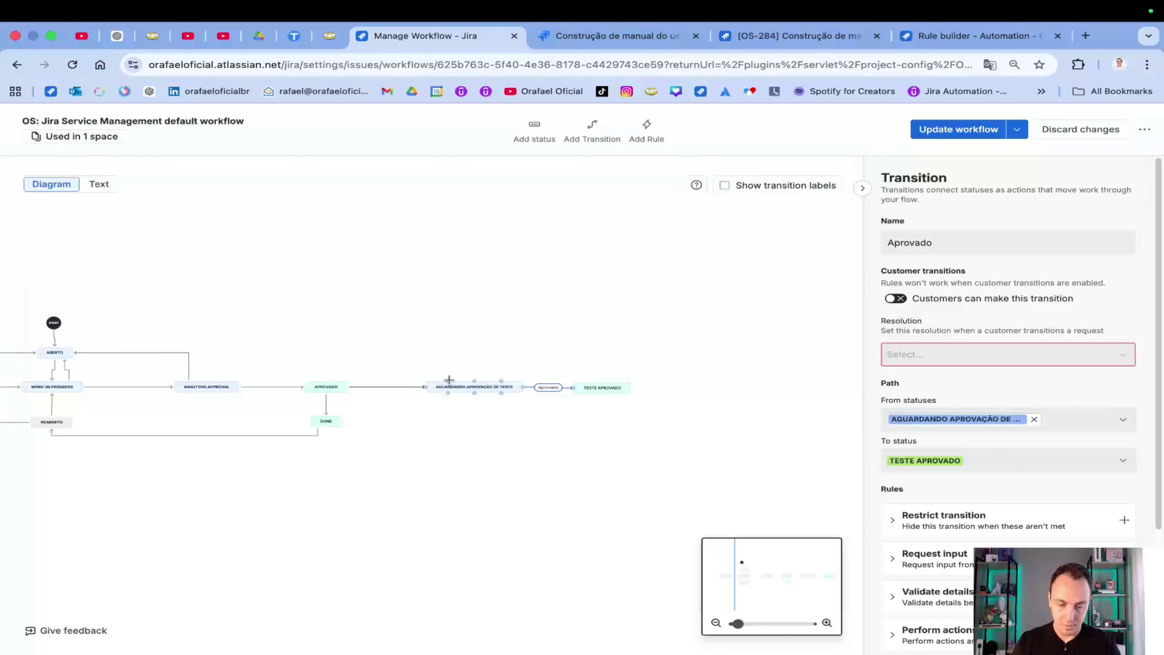
pyautogui.moveTo(449, 382); pyautogui.dragTo(67, 379)
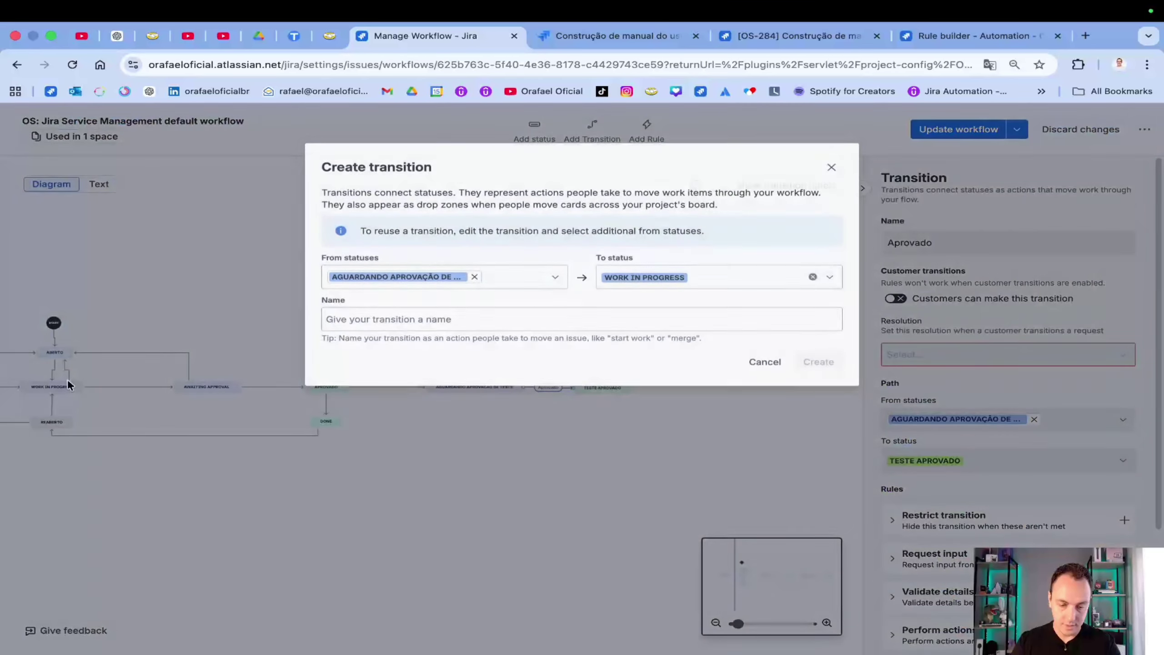
pyautogui.write('Reprovado')
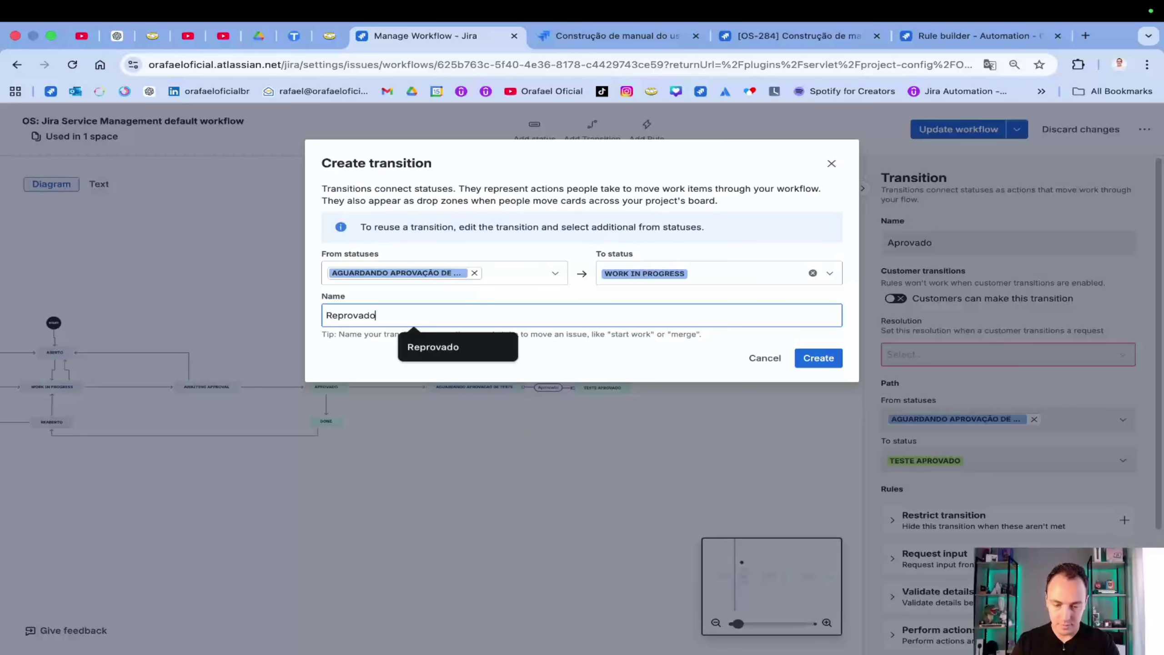
pyautogui.click(820, 359)
# Step: Align the Teste Aprovado status exactly level with Aguardando aprovação de Teste so their connector runs straight, and clear the selection
pyautogui.hscroll(-1, 493, 415)
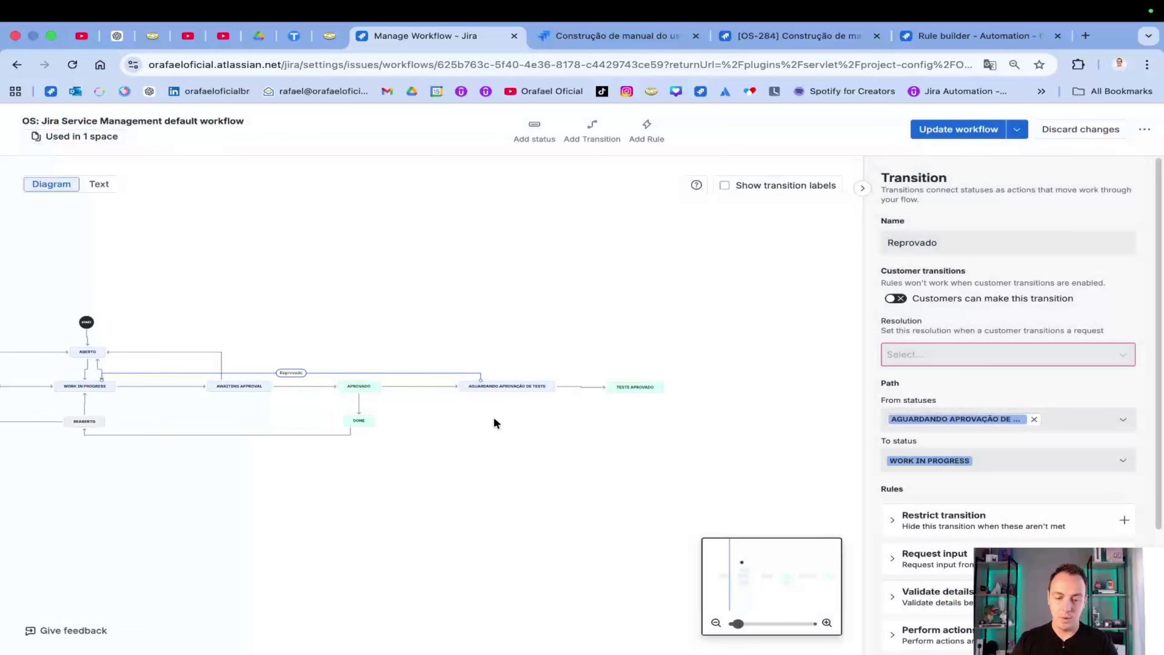
pyautogui.scroll(5, 494, 415)
pyautogui.hscroll(2, 447, 394)
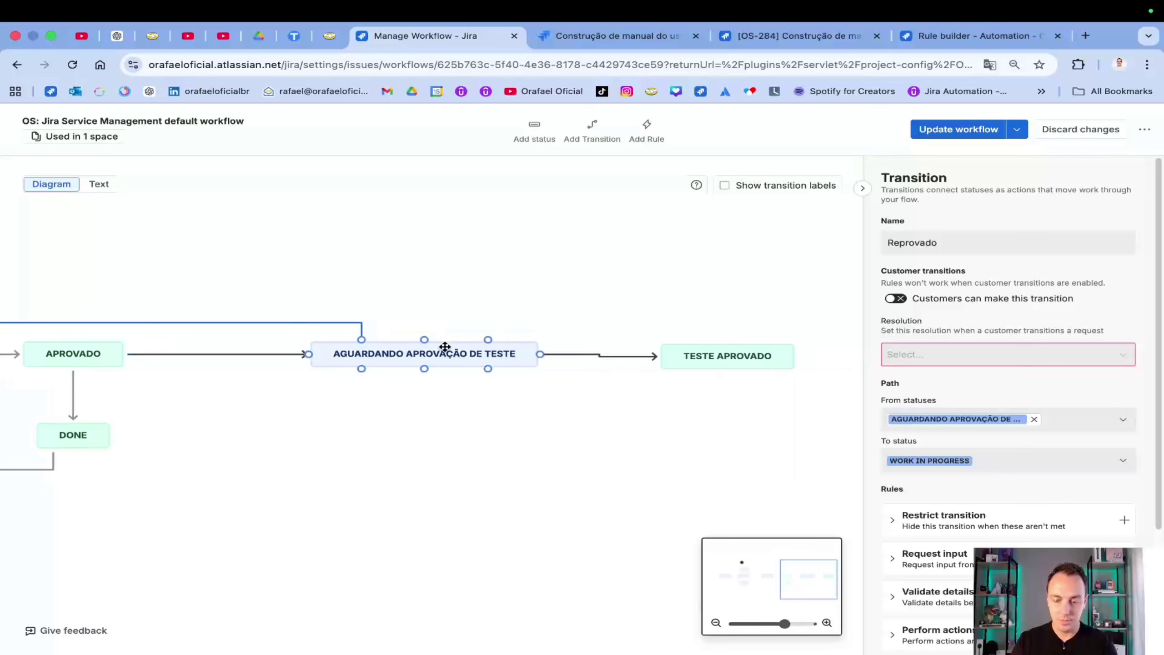
pyautogui.moveTo(700, 357); pyautogui.dragTo(701, 355)
pyautogui.click(601, 385)
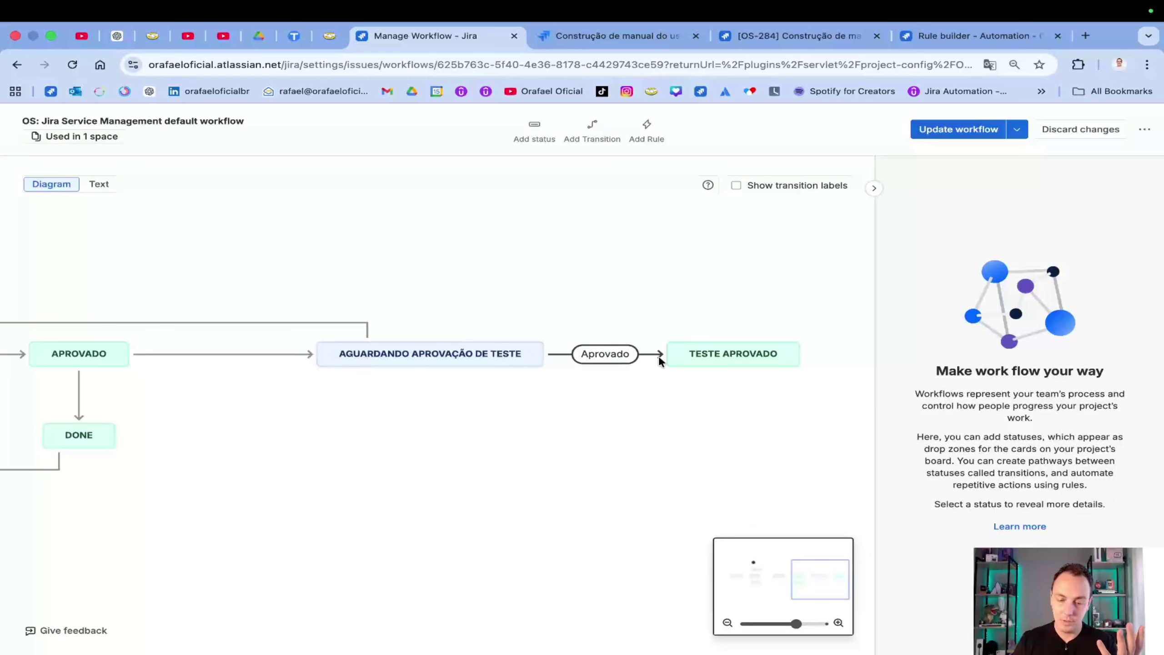
pyautogui.moveTo(715, 354)
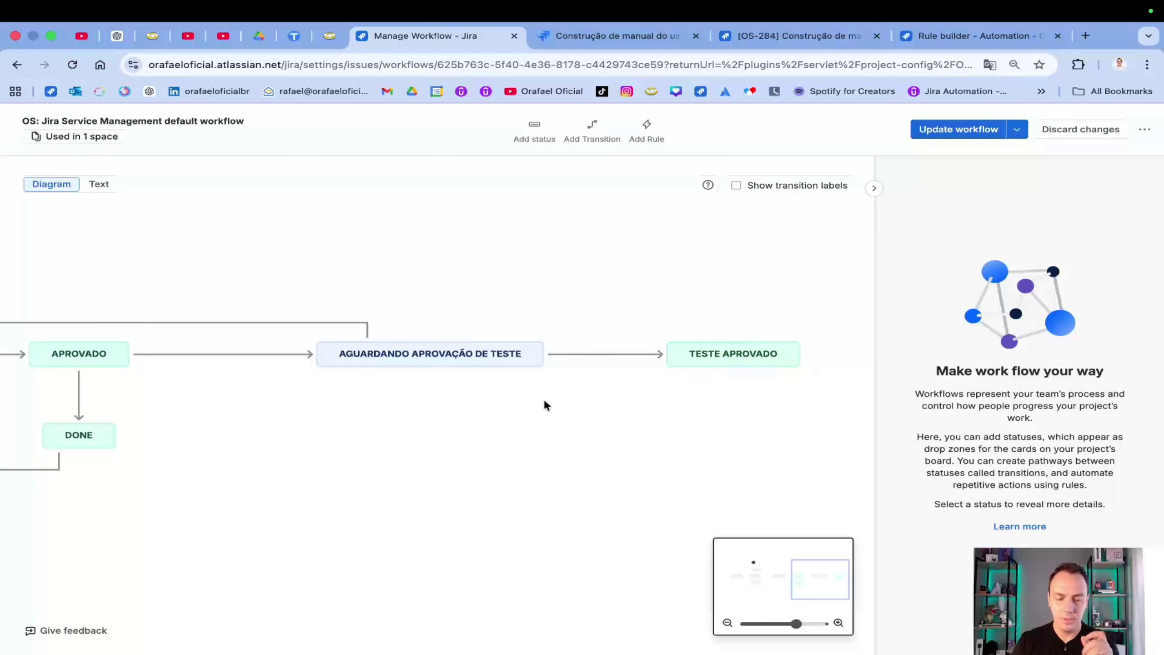
pyautogui.moveTo(544, 397); pyautogui.dragTo(608, 384)
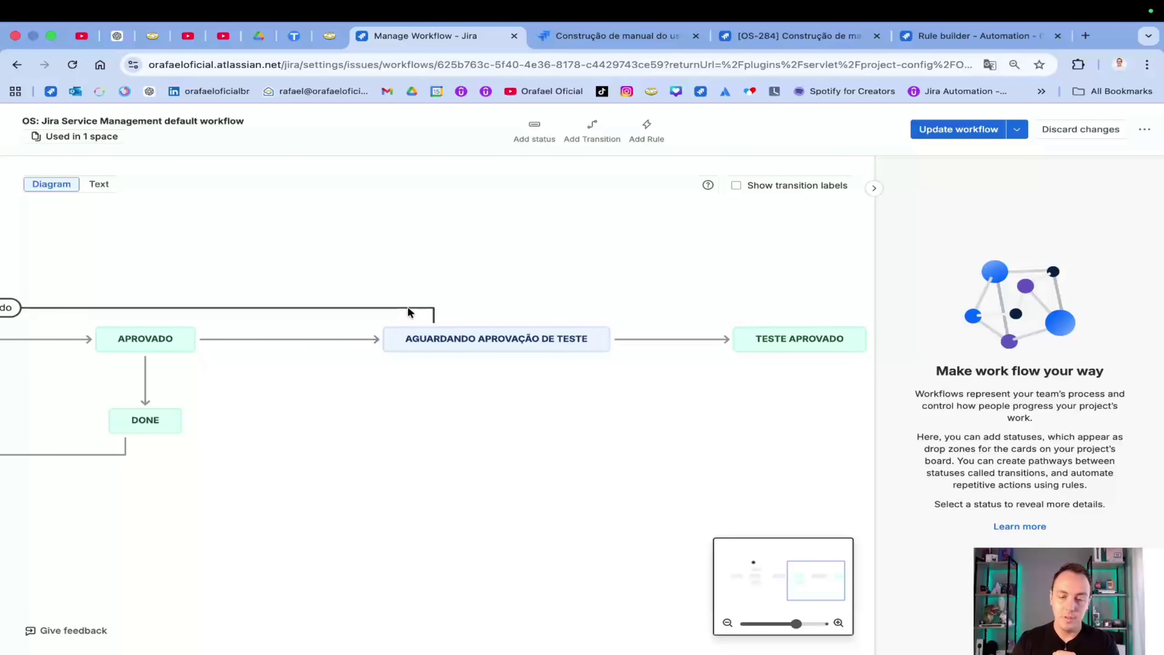
pyautogui.hscroll(-5, 495, 293)
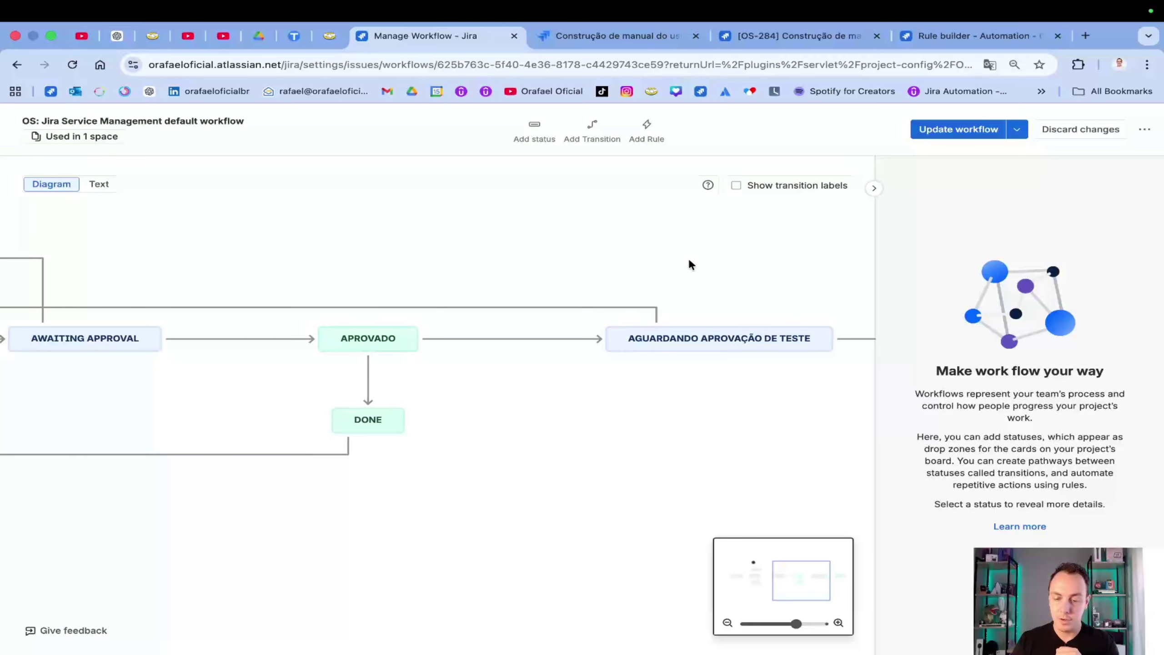
pyautogui.hscroll(5, 543, 229)
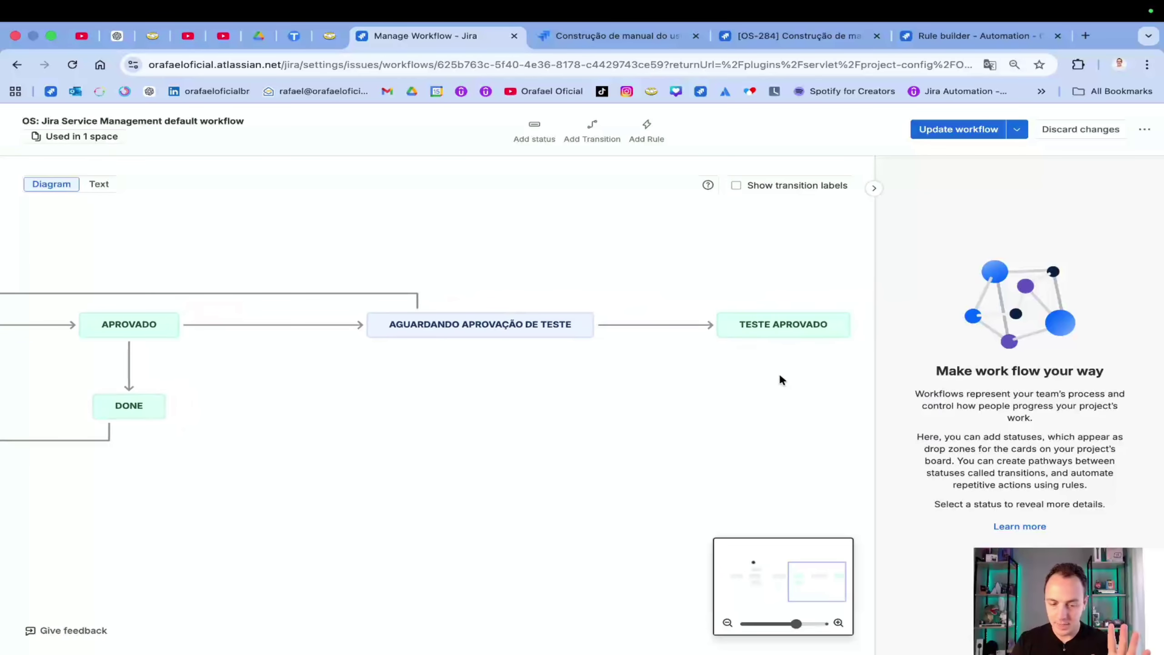
# Step: Create a transition named "Fechar" from the Teste Aprovado status to the Done status
pyautogui.click(136, 367)
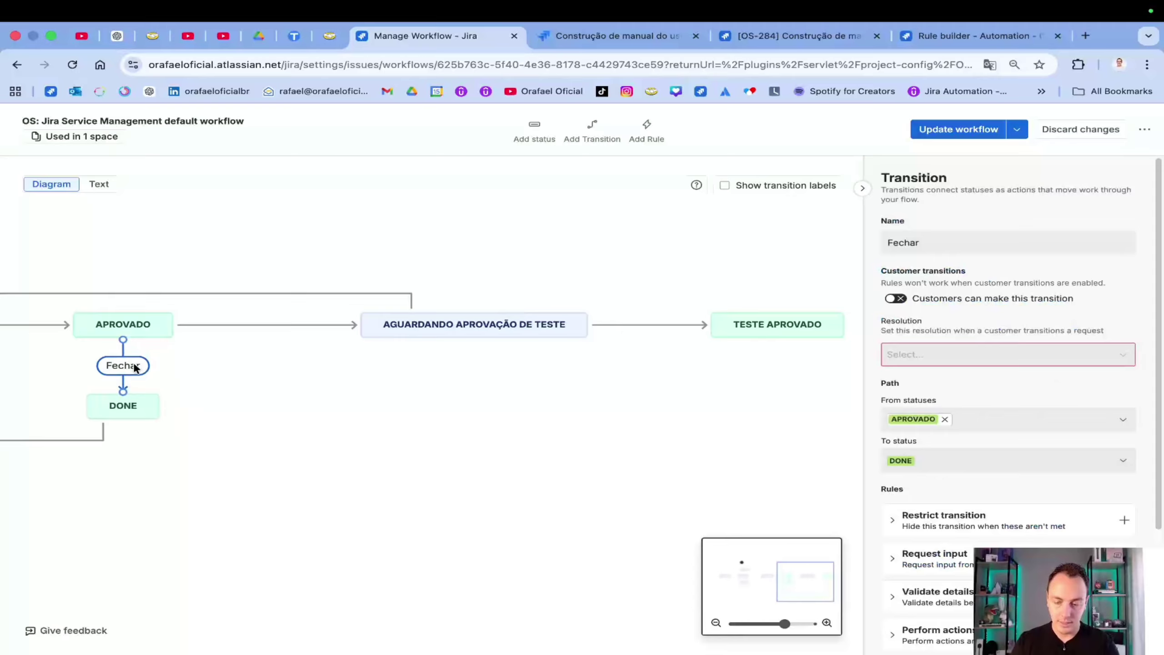
pyautogui.moveTo(775, 339)
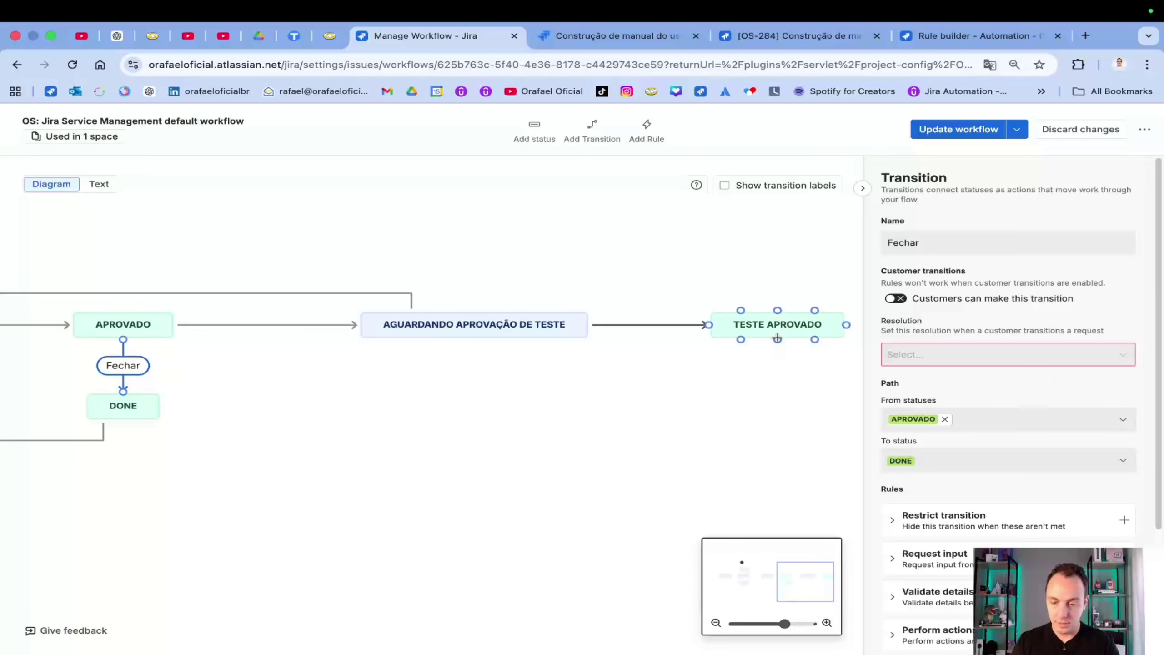
pyautogui.moveTo(777, 339); pyautogui.dragTo(168, 405)
pyautogui.click(428, 316)
pyautogui.click(443, 344)
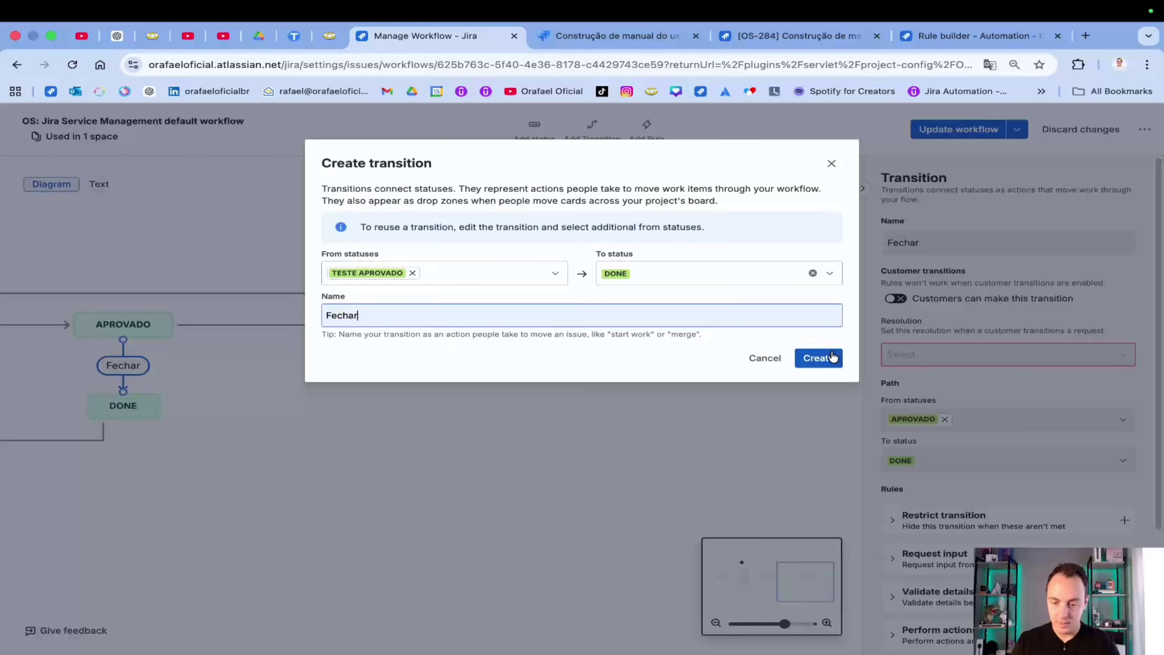
pyautogui.click(818, 359)
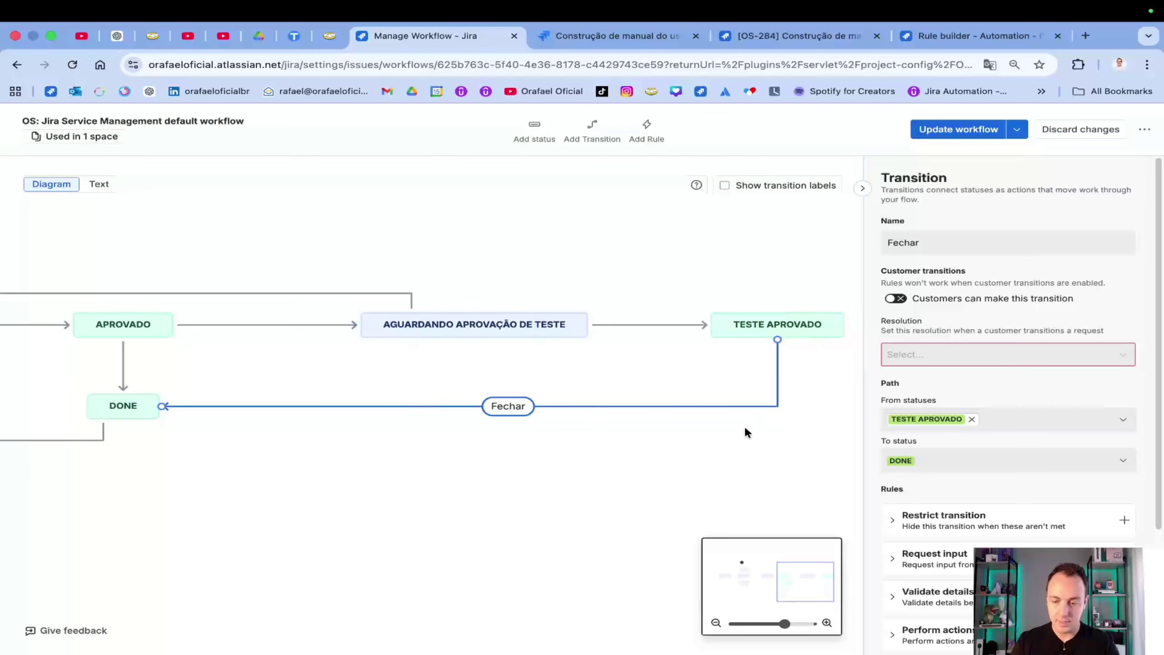
# Step: Examine the workflow path from Awaiting Approval through Aguardando aprovação de Teste to Teste Aprovado and Done
pyautogui.scroll(2, 709, 384)
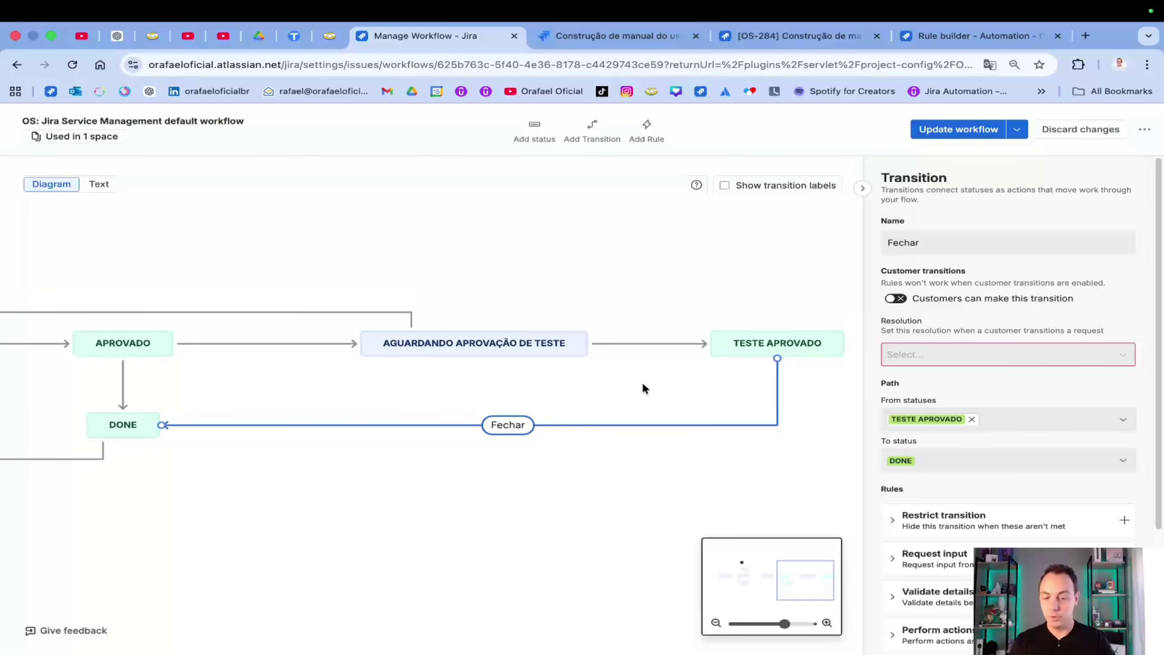
pyautogui.hscroll(-3, 642, 387)
pyautogui.scroll(2, 714, 387)
pyautogui.scroll(1, 701, 338)
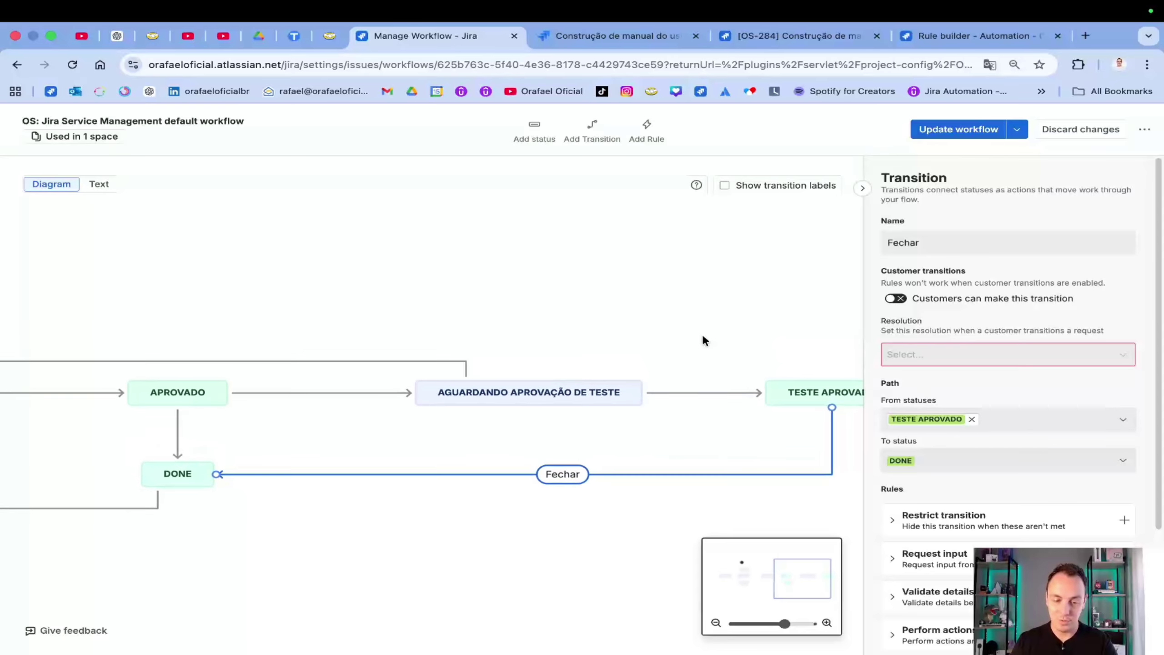
pyautogui.scroll(-3, 704, 340)
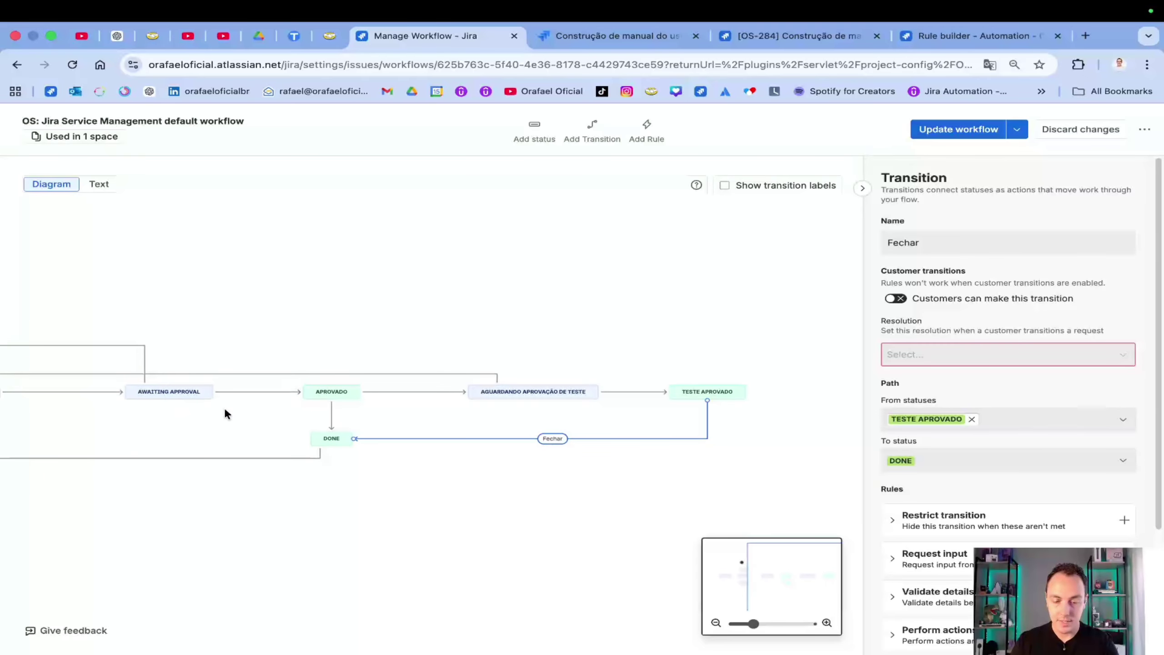
pyautogui.moveTo(225, 414); pyautogui.dragTo(400, 398)
pyautogui.moveTo(665, 405); pyautogui.dragTo(453, 403)
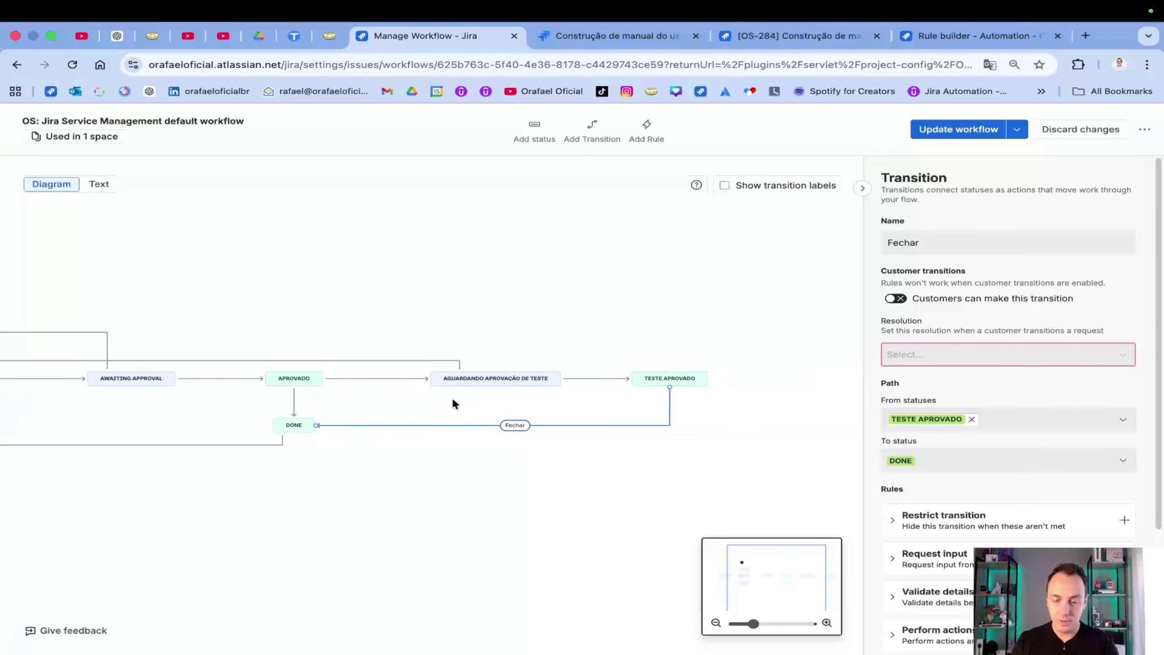
pyautogui.scroll(5, 445, 351)
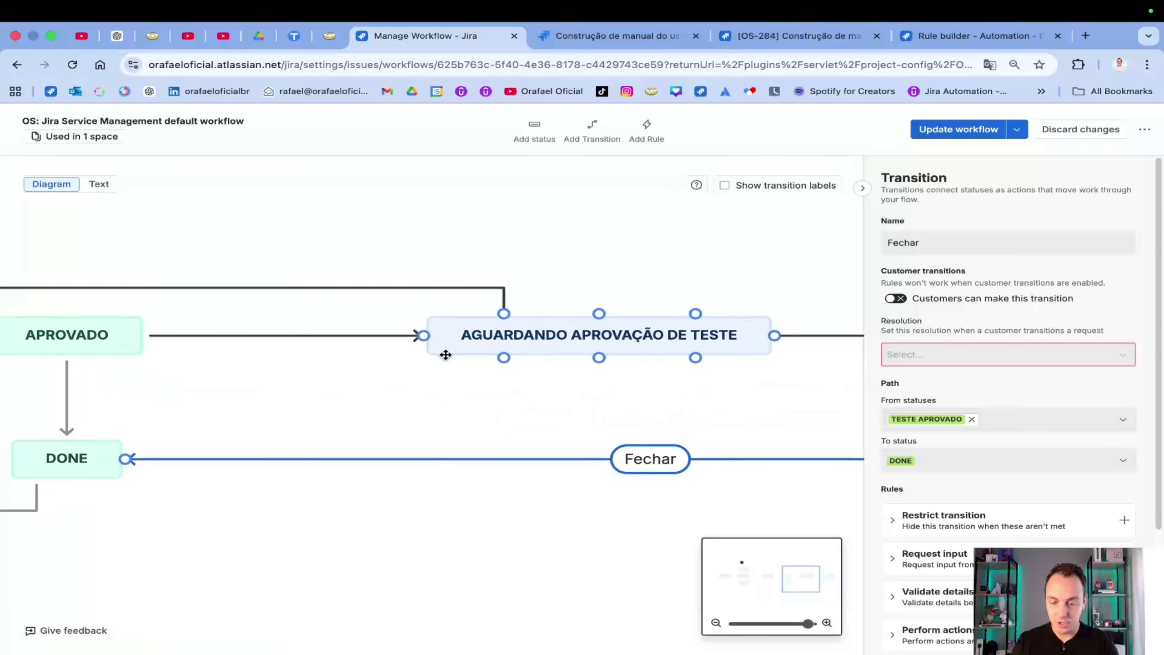
pyautogui.scroll(-5, 650, 390)
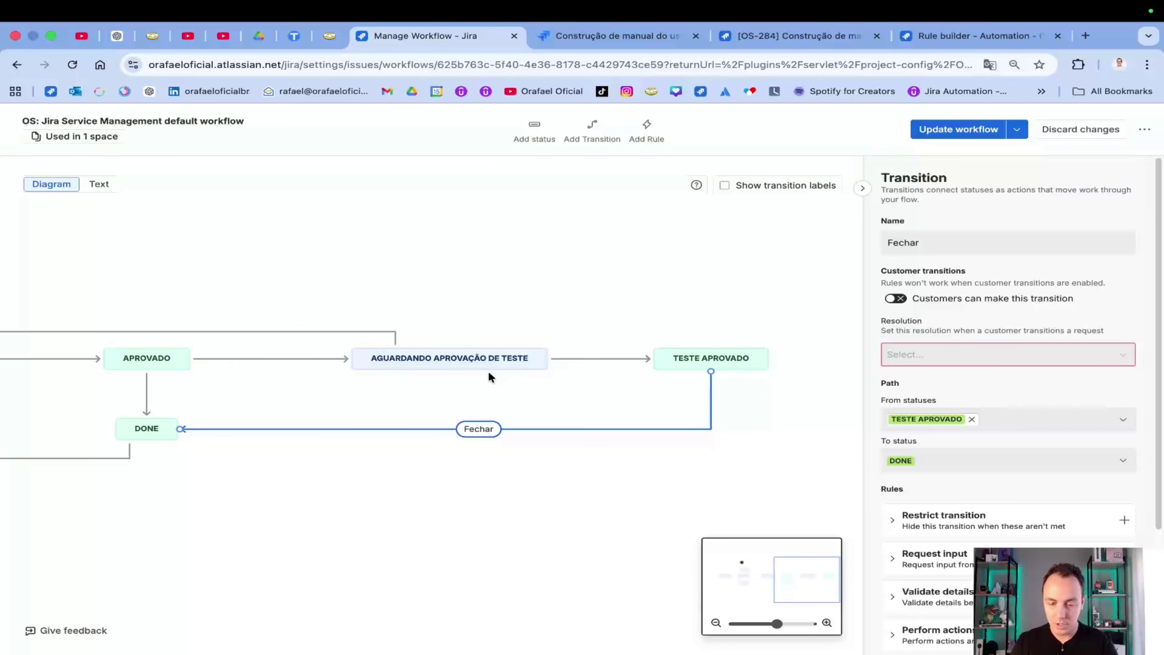
# Step: Start an approval step on Aguardando aprovação de Teste for a specific number of people, using the Jira field Approvers as the approver source
pyautogui.click(477, 359)
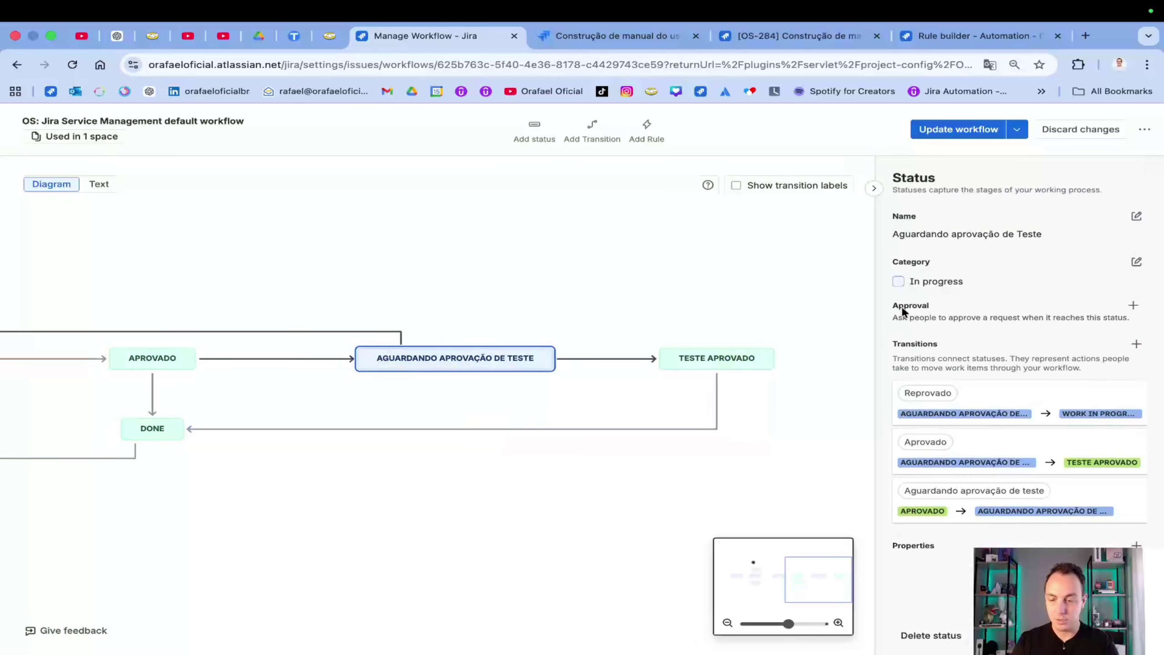
pyautogui.click(1132, 306)
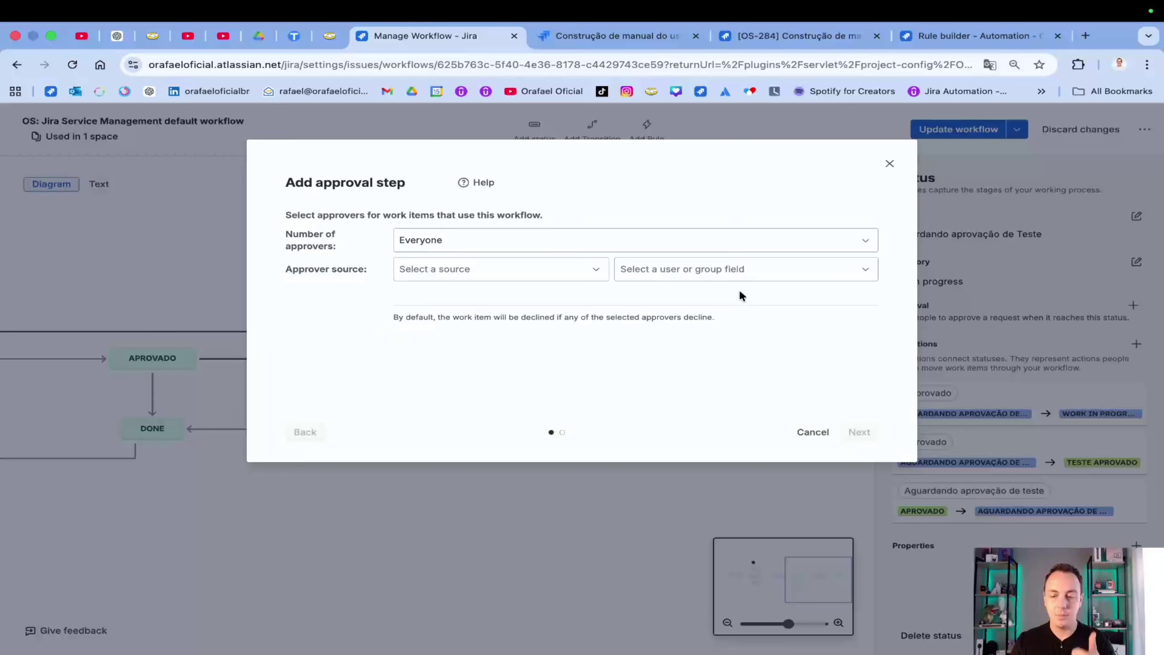
pyautogui.click(495, 245)
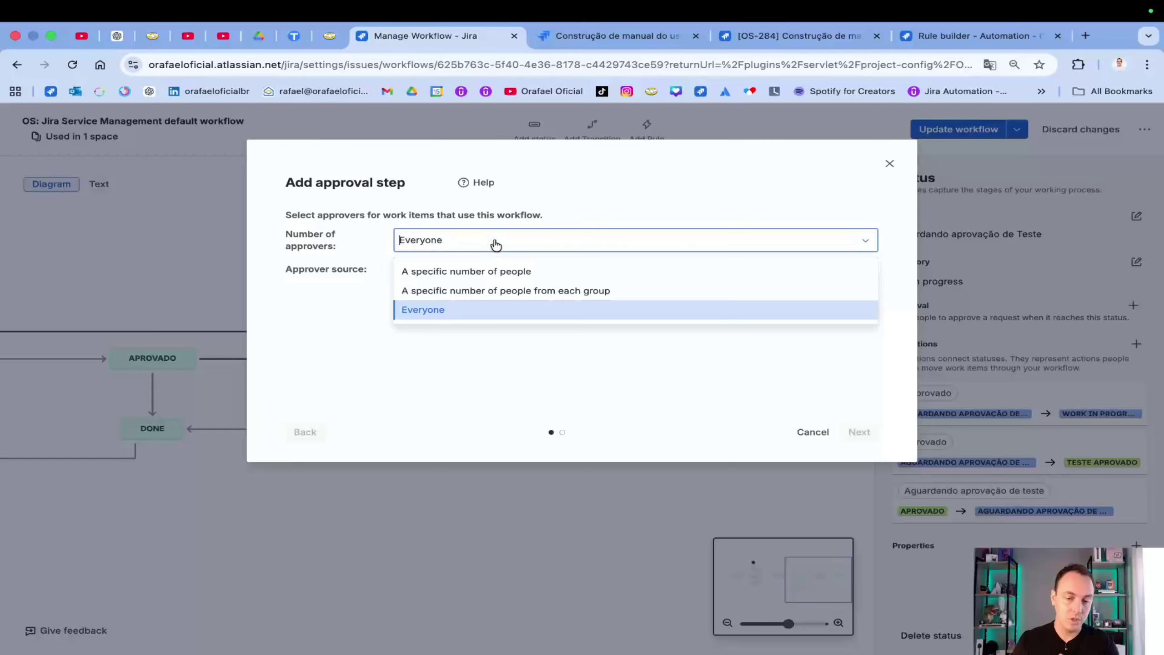
pyautogui.click(526, 271)
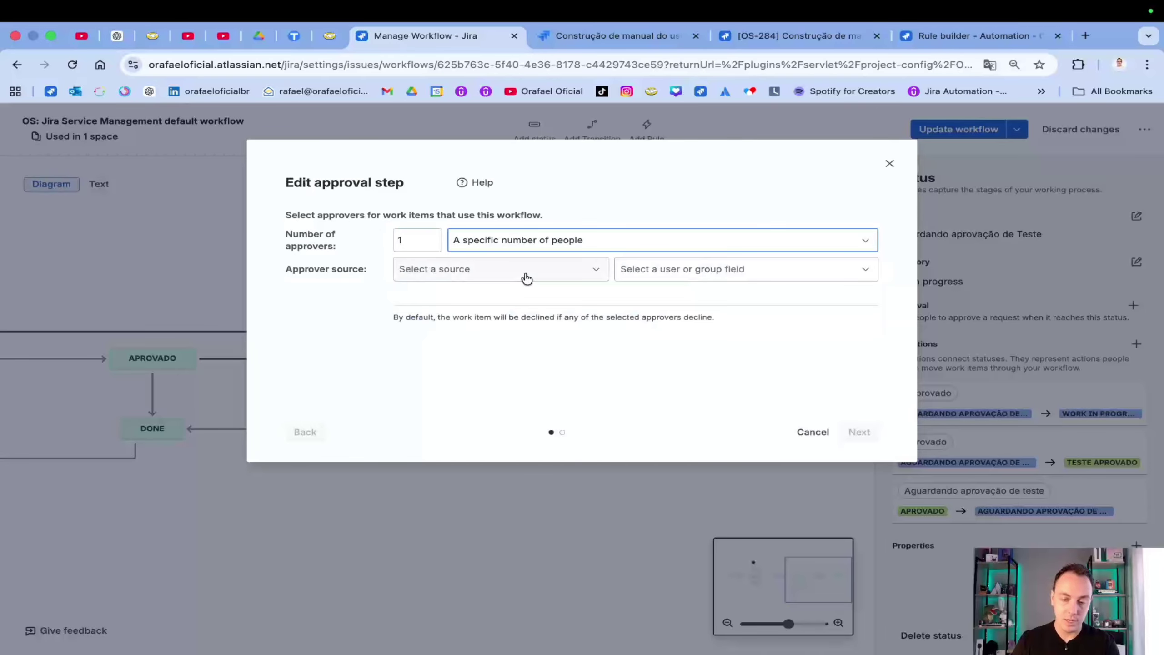
pyautogui.click(470, 274)
pyautogui.click(470, 303)
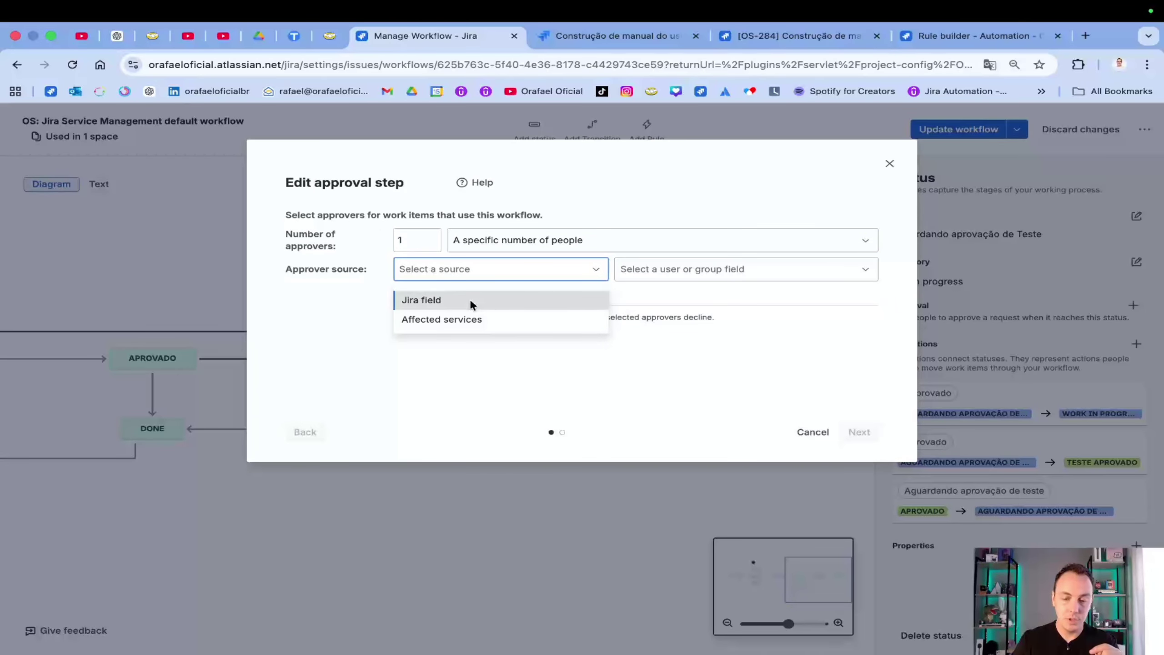
pyautogui.click(672, 269)
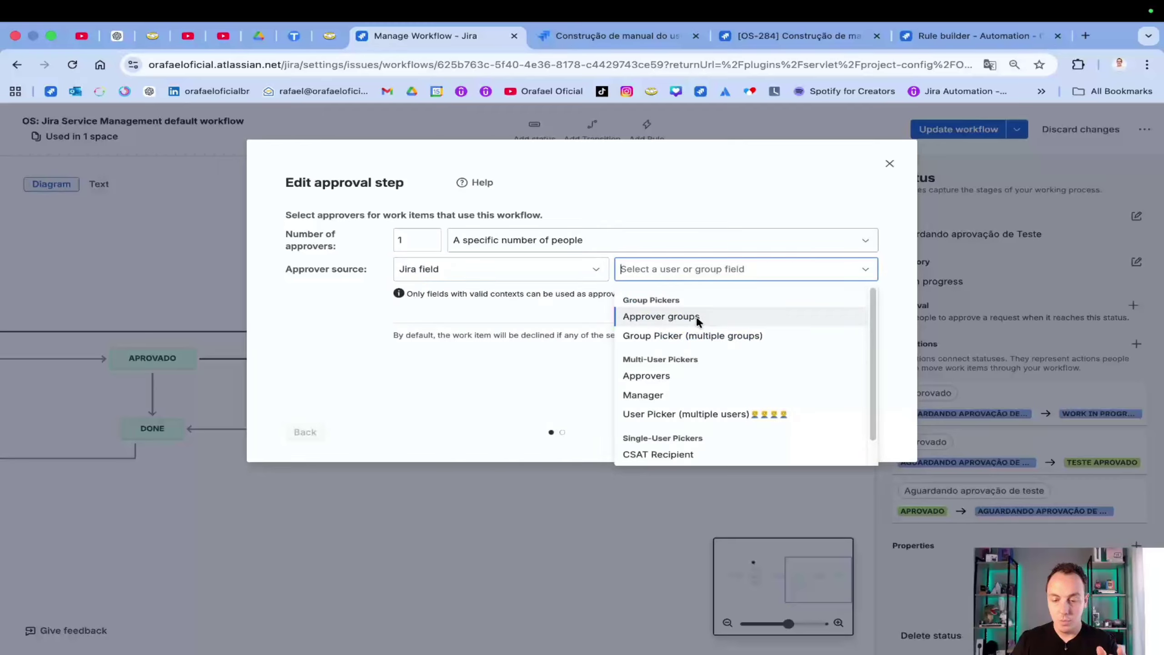
pyautogui.click(693, 376)
# Step: Try 02 as the number of approvers, restore it to 1, and keep Approvers as the source field
pyautogui.click(411, 240)
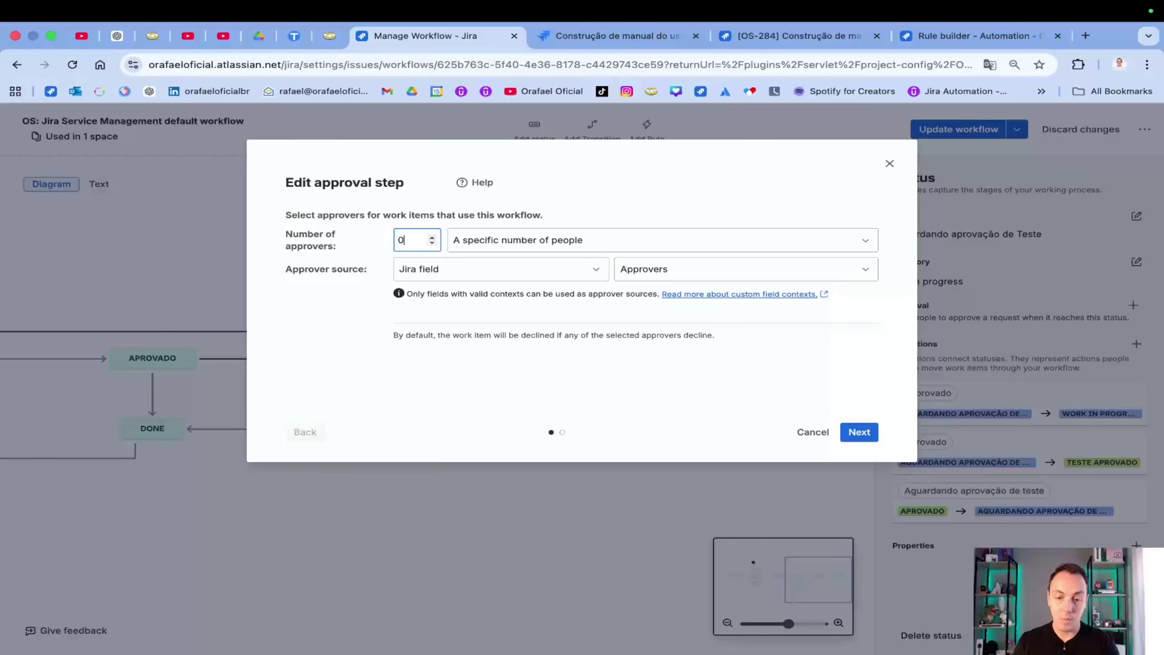
pyautogui.write('02')
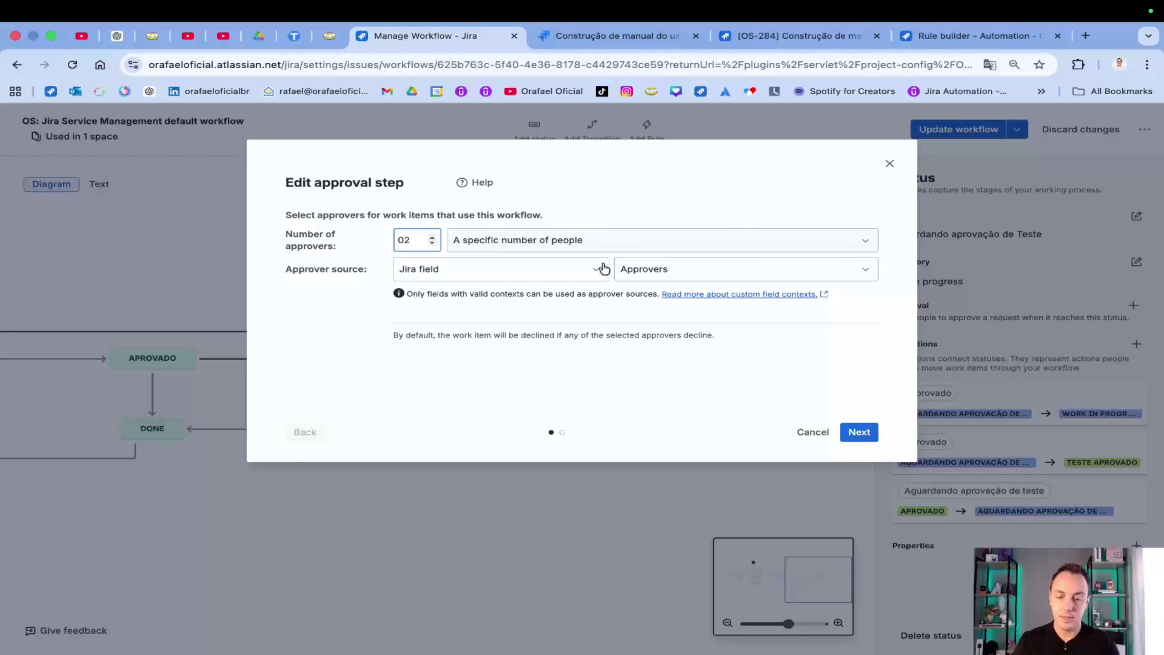
pyautogui.click(431, 243)
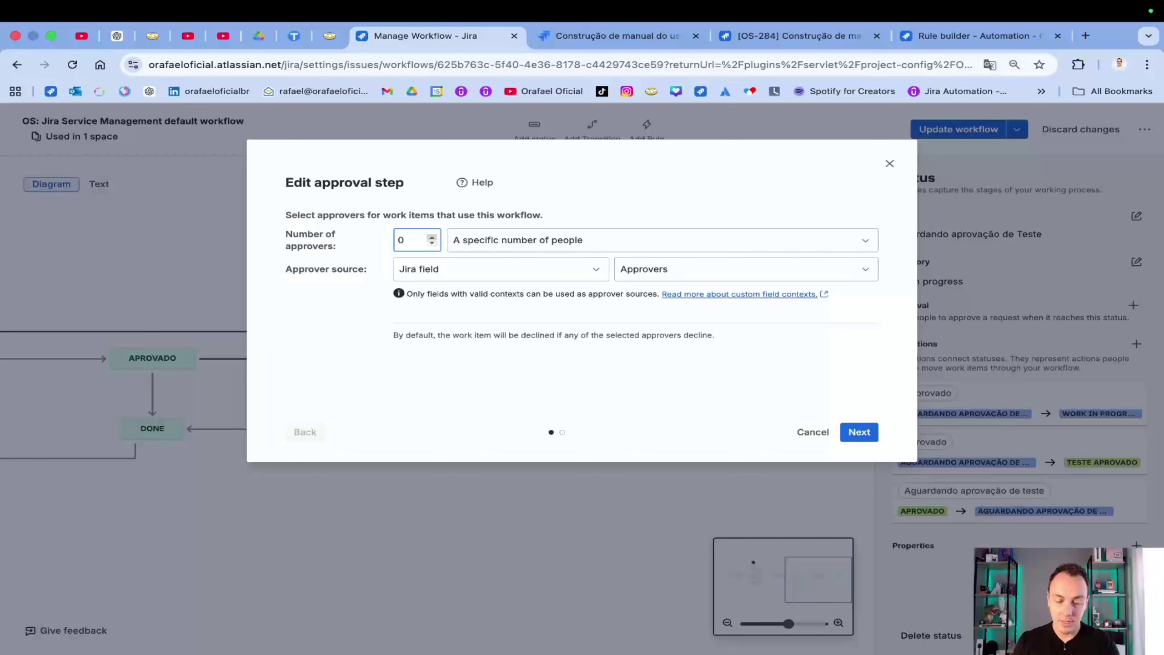
pyautogui.click(692, 271)
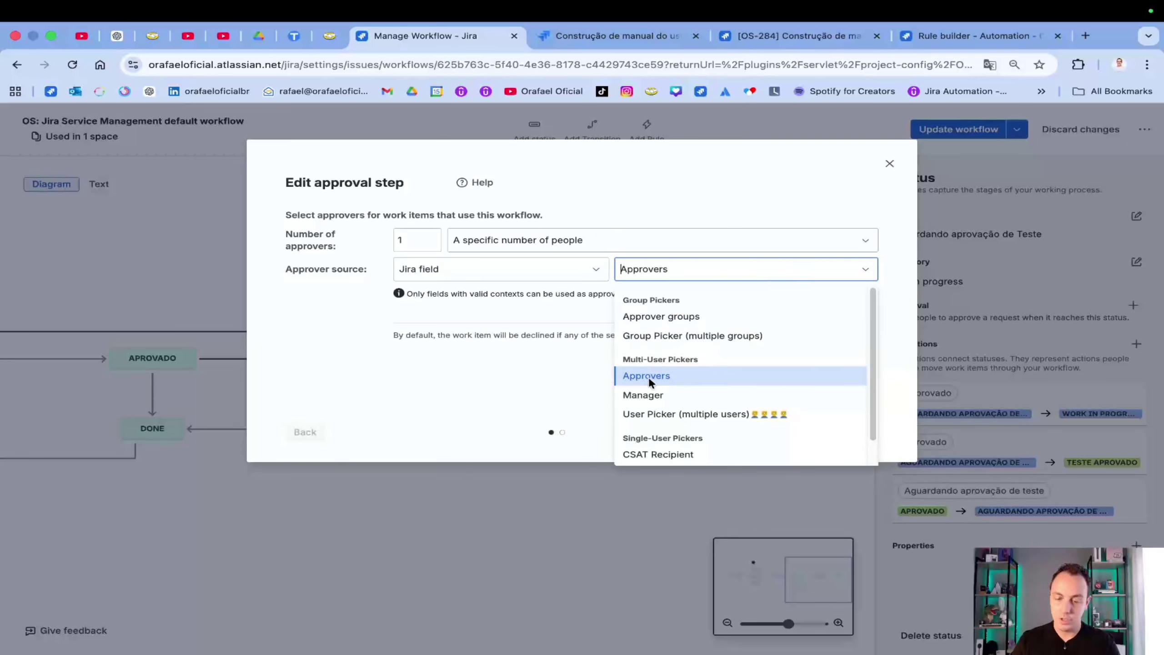
pyautogui.click(575, 370)
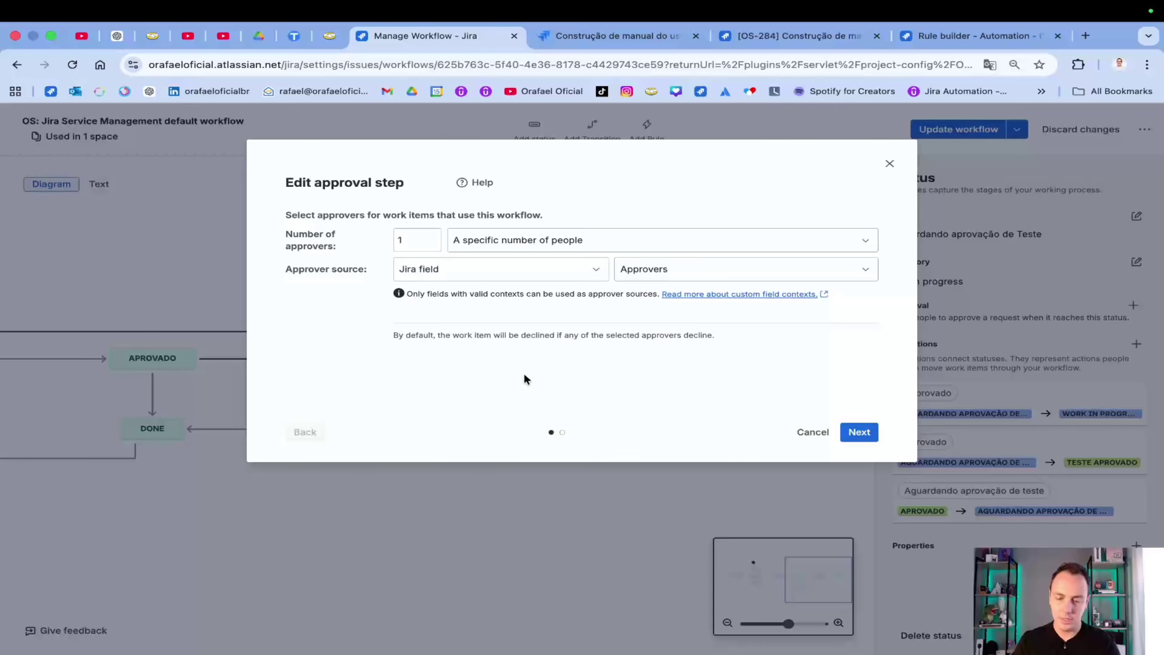
# Step: Assign the Aprovado transition to approval and Reprovado to decline, exclude no approvers, and add the approval step
pyautogui.click(869, 440)
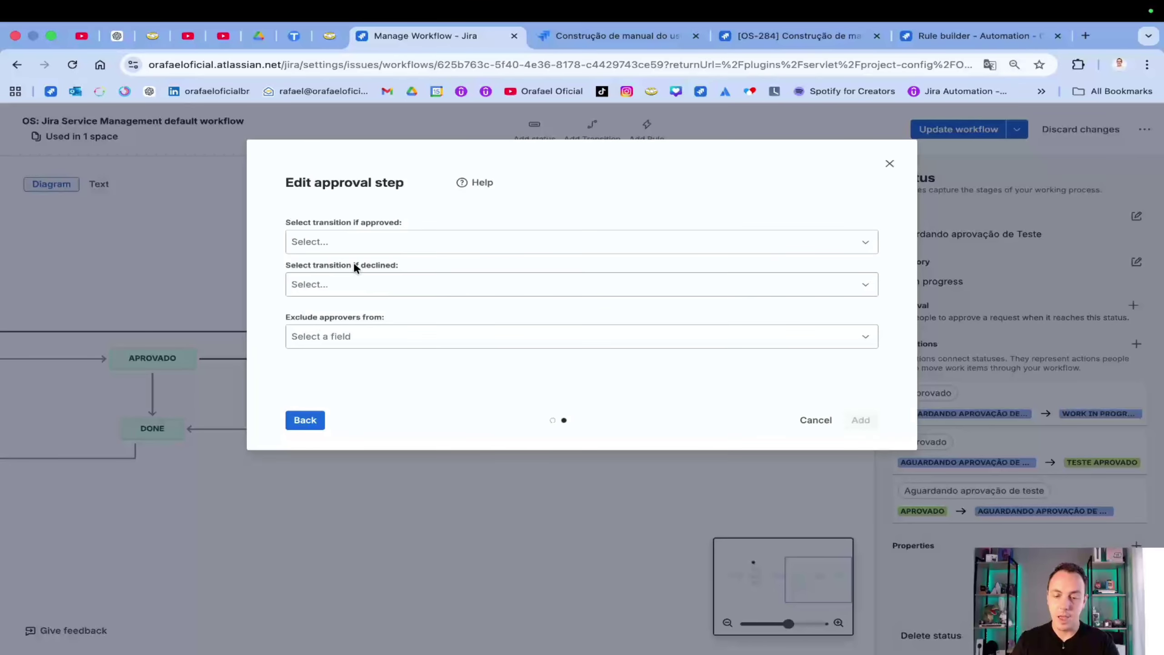
pyautogui.click(365, 242)
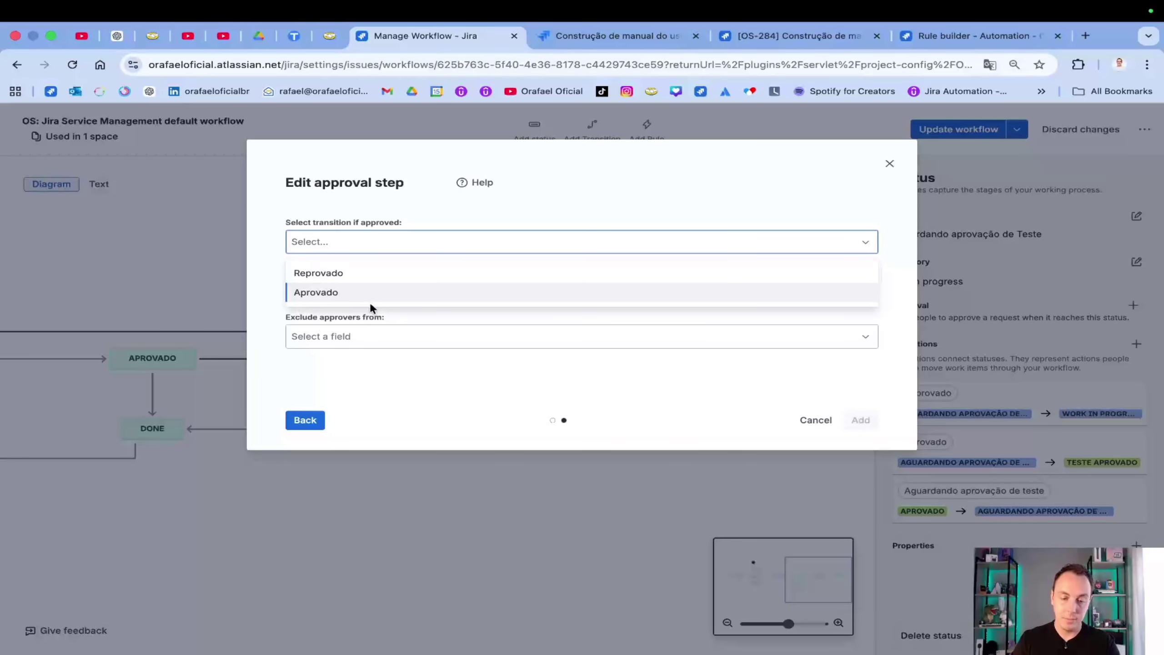
pyautogui.click(349, 292)
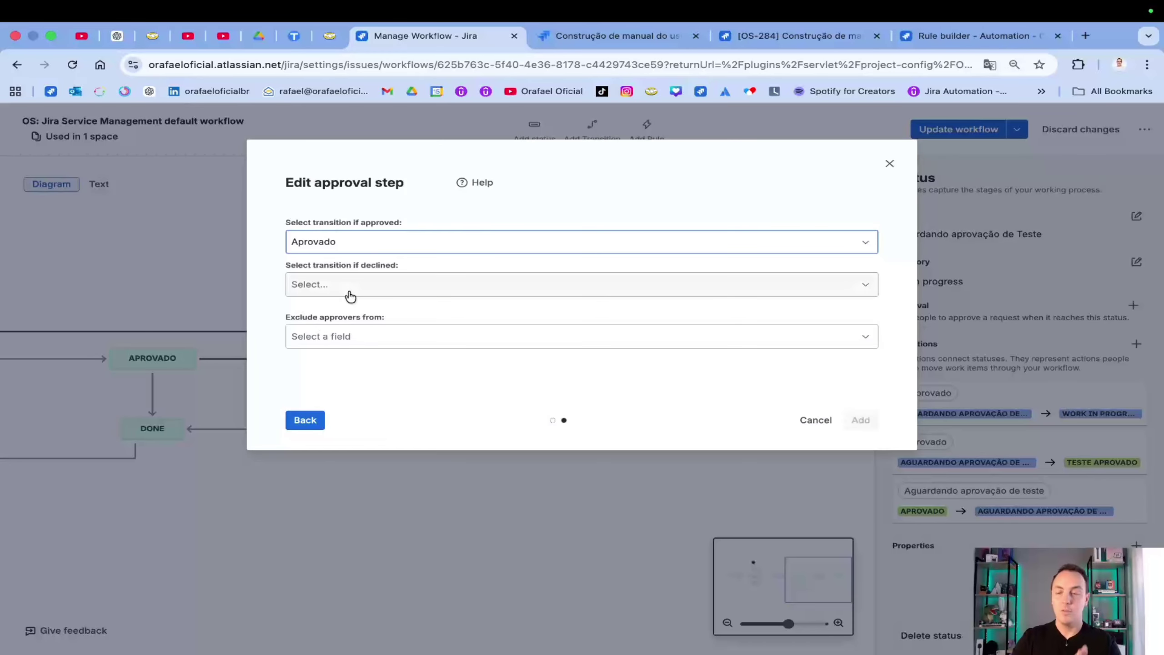
pyautogui.click(350, 296)
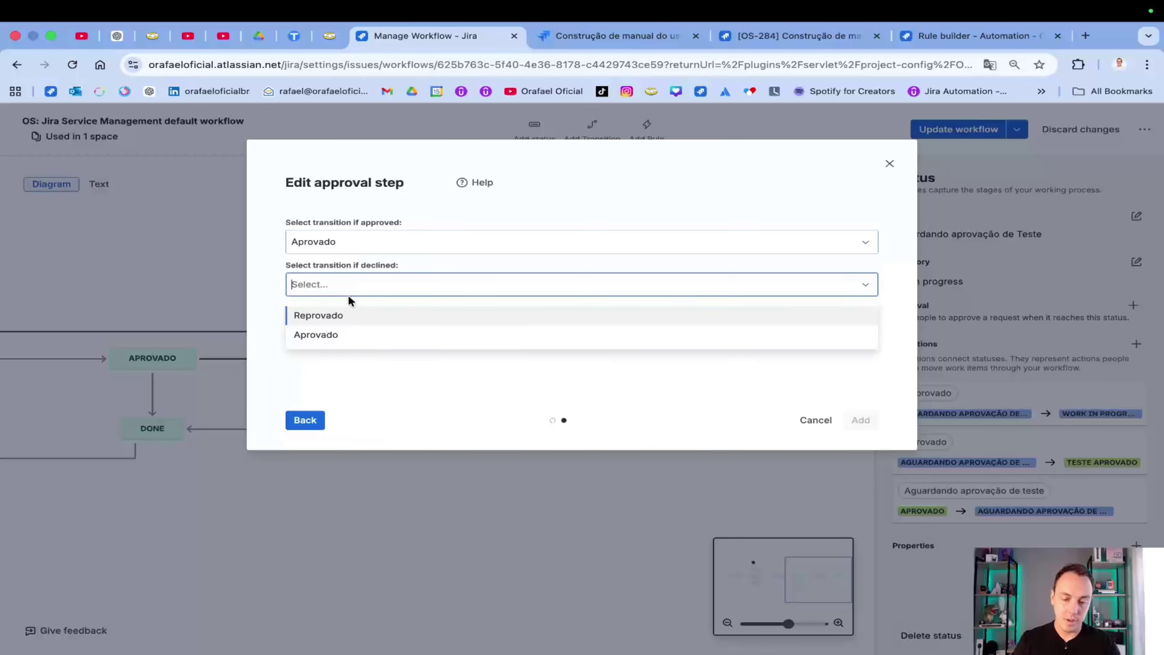
pyautogui.click(354, 317)
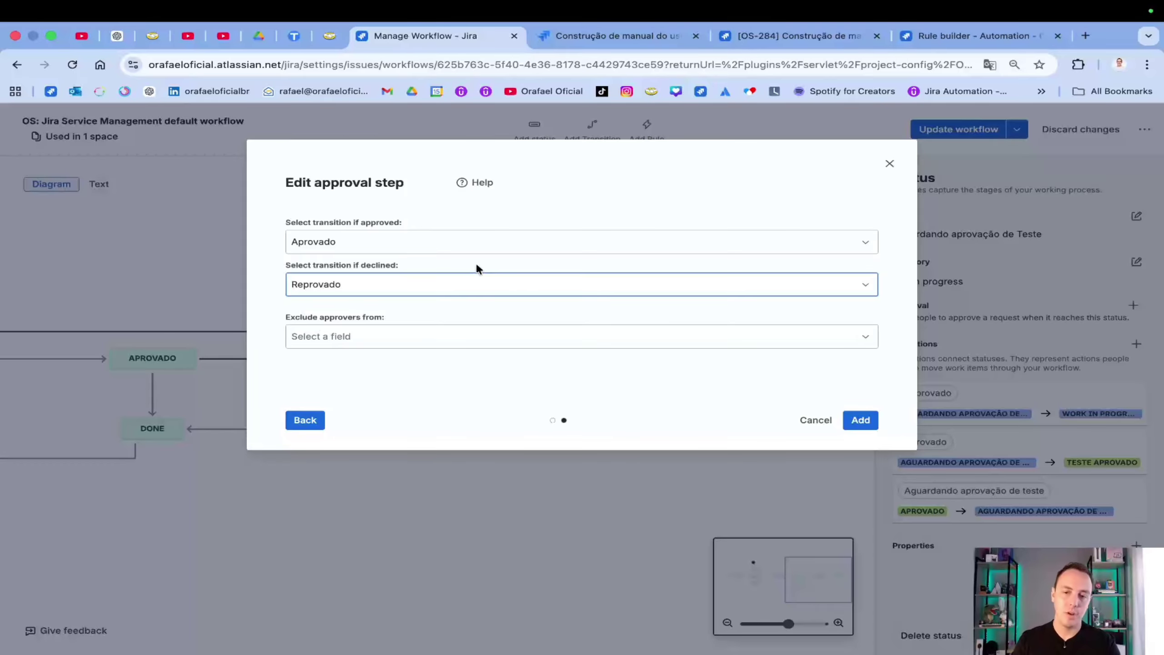
pyautogui.click(580, 341)
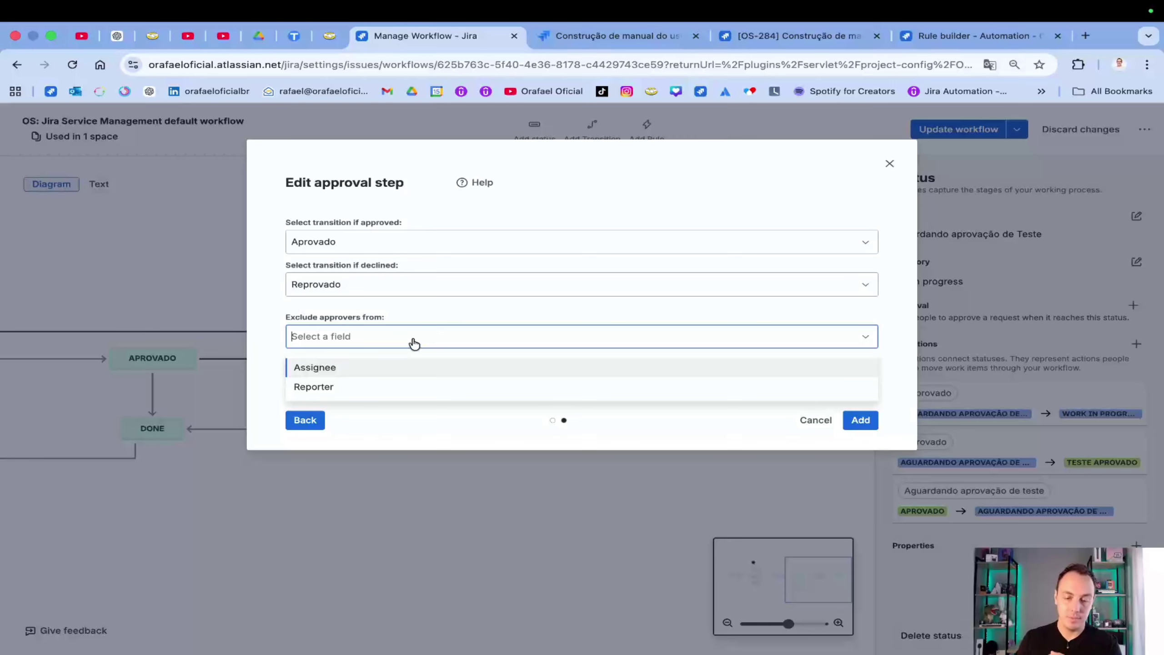
pyautogui.click(450, 318)
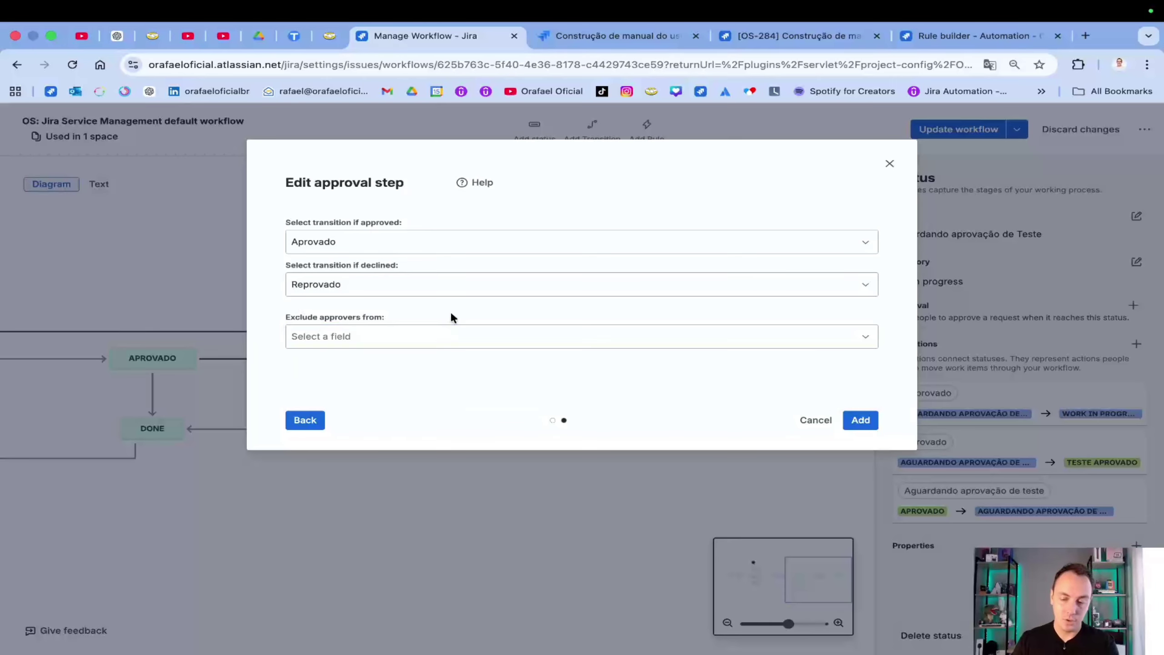
pyautogui.click(860, 420)
# Step: Publish the workflow changes and close the workflow editor
pyautogui.scroll(-5, 616, 454)
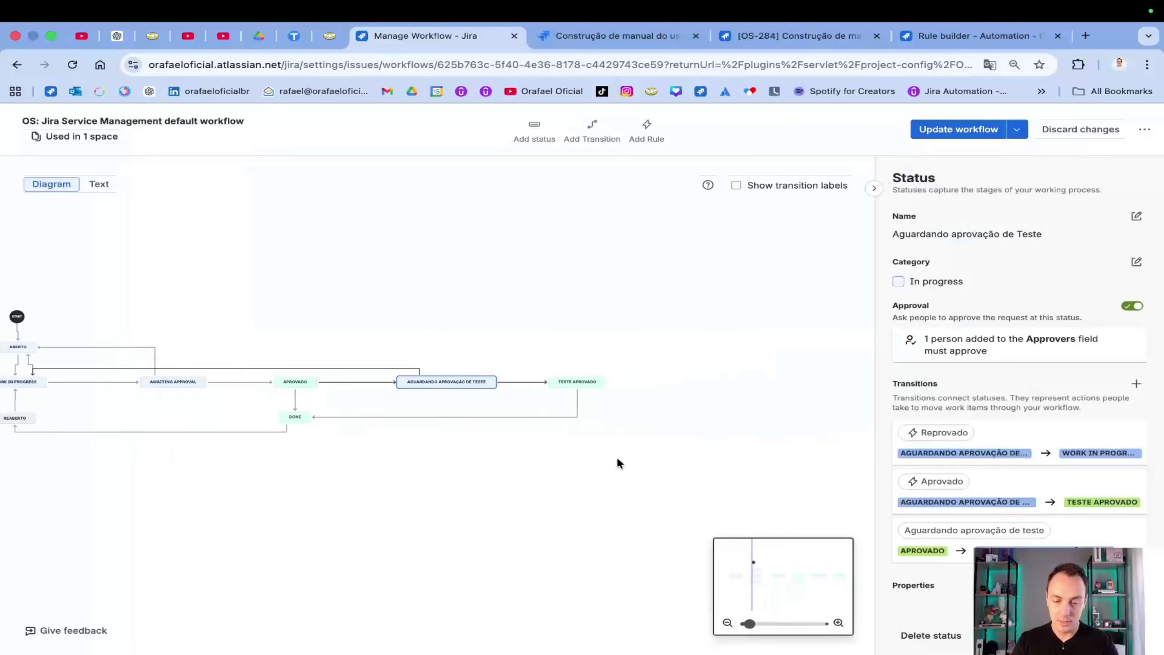
pyautogui.hscroll(-4, 616, 454)
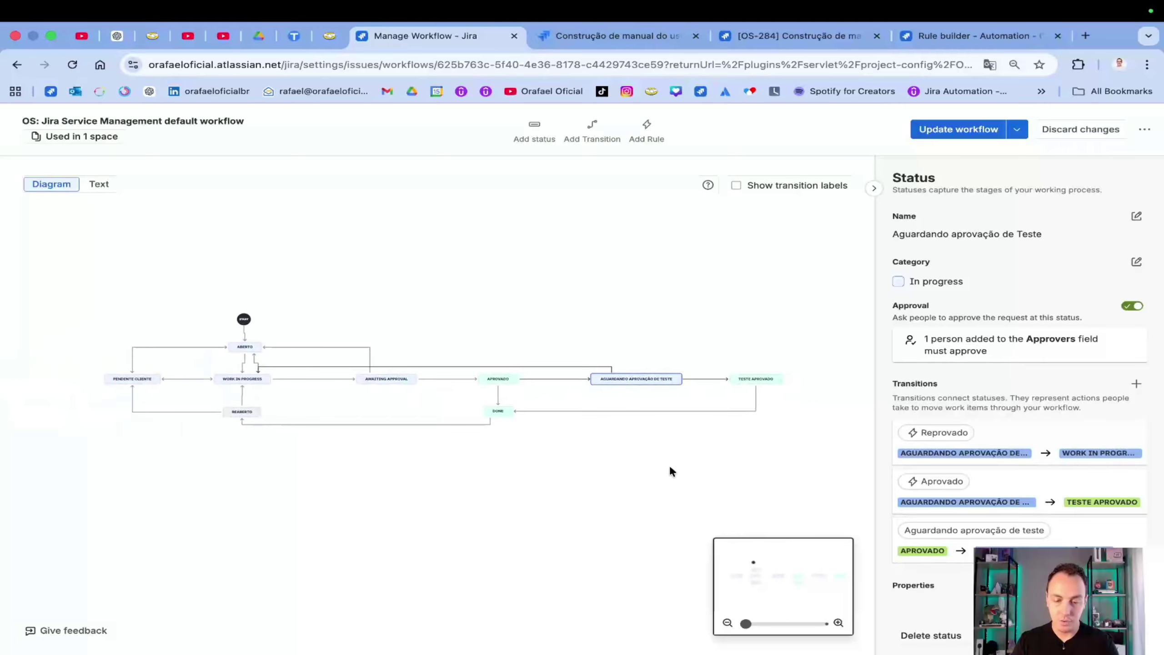
pyautogui.scroll(5, 669, 470)
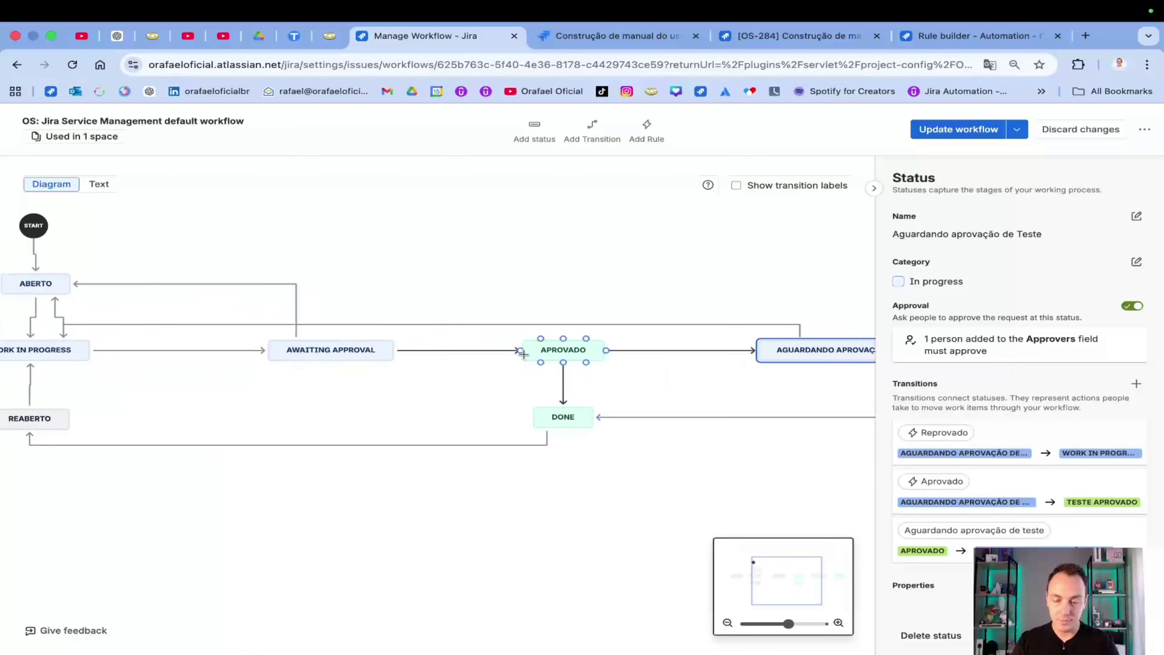
pyautogui.hscroll(5, 659, 390)
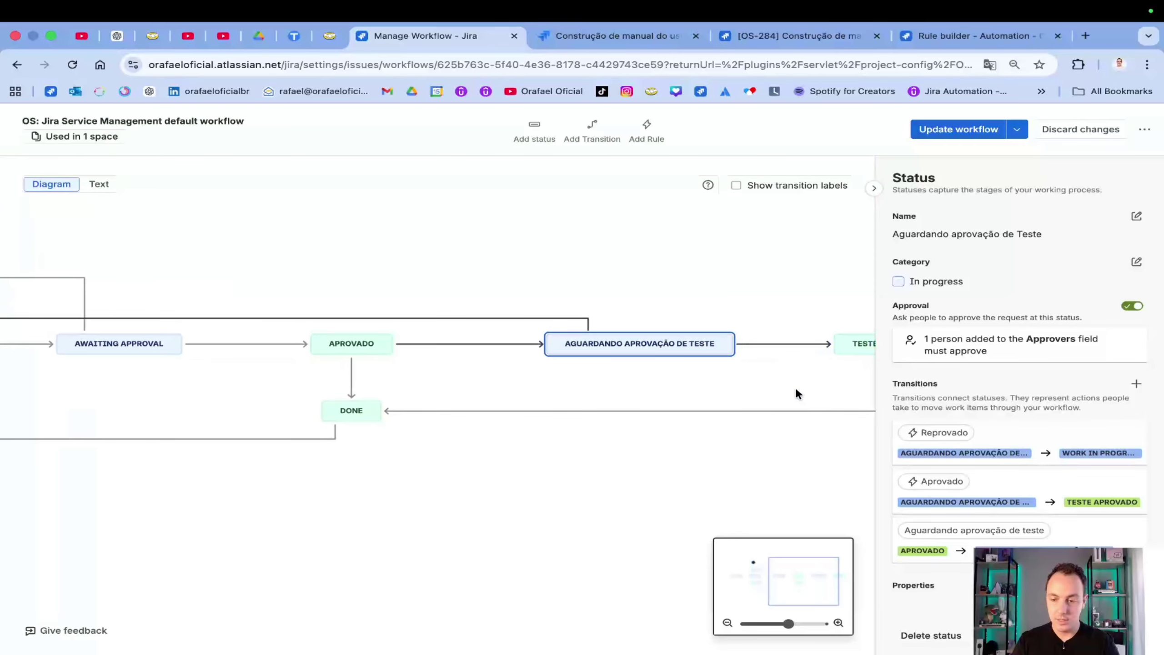
pyautogui.scroll(-2, 794, 386)
pyautogui.click(959, 133)
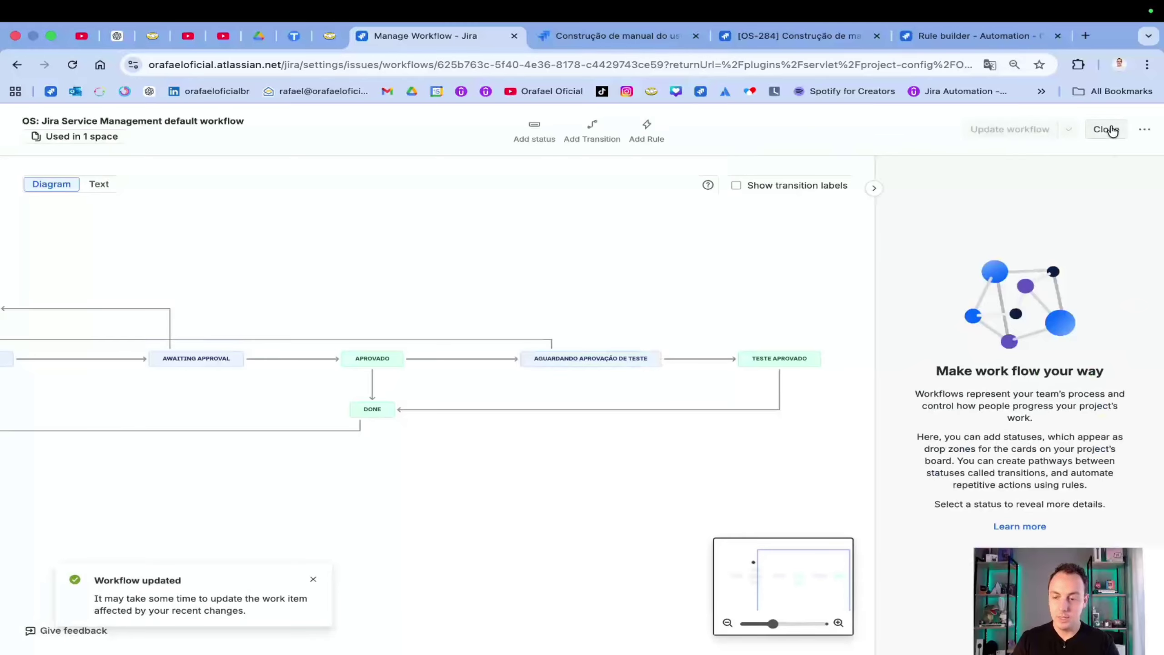
pyautogui.click(1100, 130)
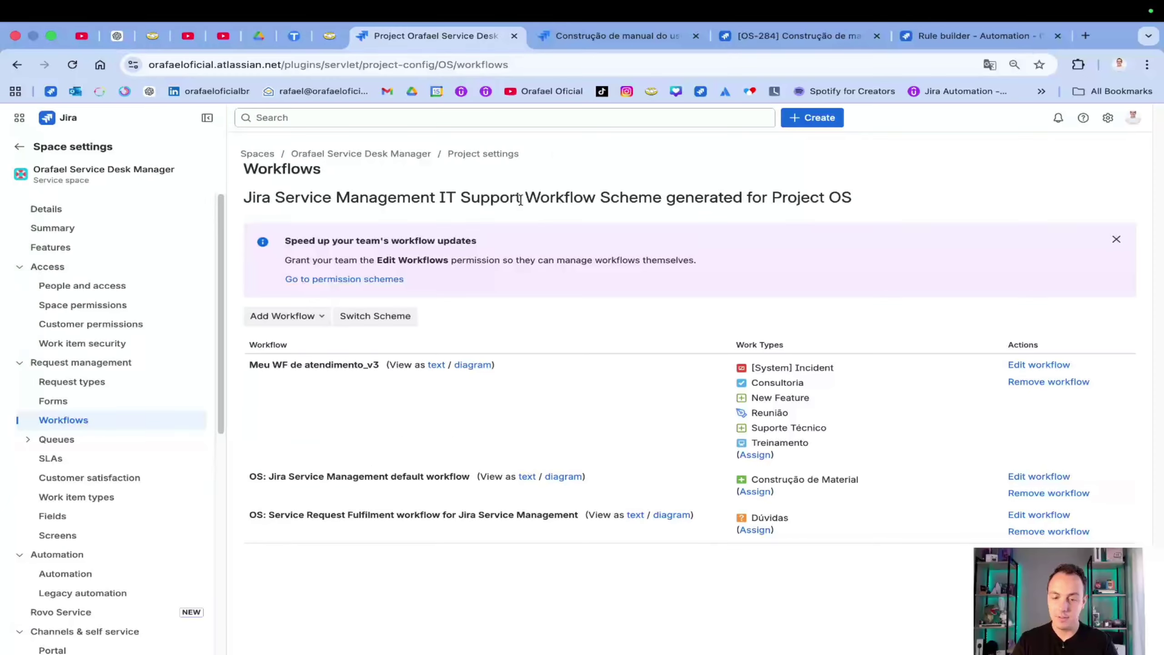
# Step: Switch to the customer portal request "Construção de manual do usuário em PTBR + Video" and reload it
pyautogui.click(624, 36)
pyautogui.click(73, 64)
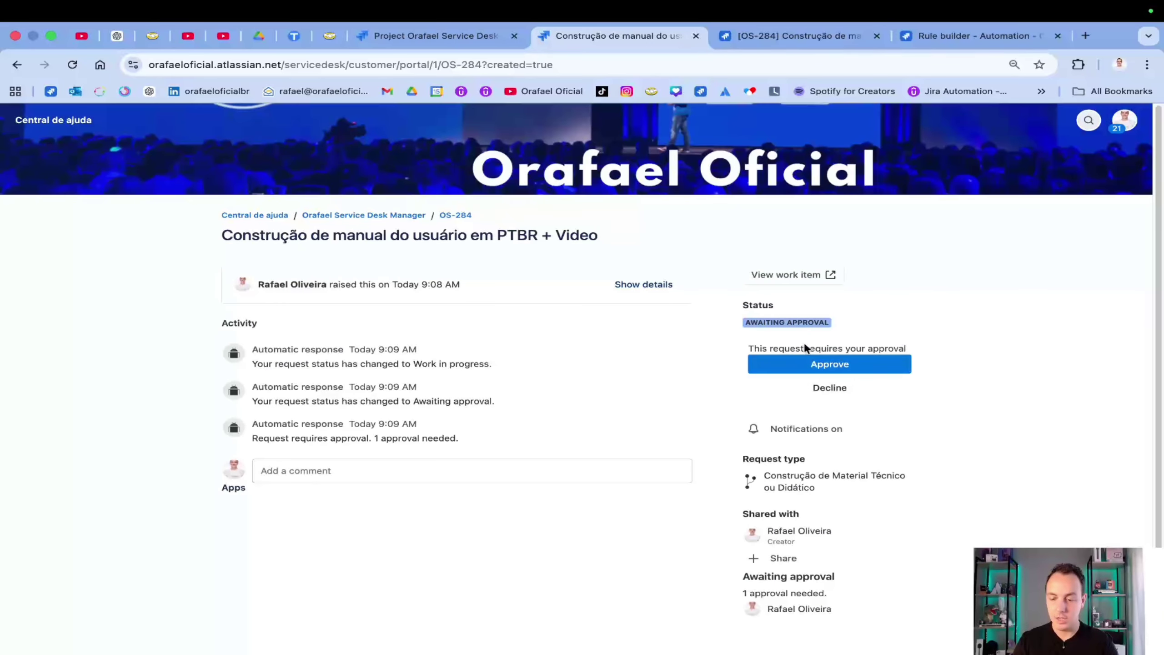
# Step: Switch to work item OS-284 and view its workflow diagram from the Awaiting approval status, closing it when finished
pyautogui.click(780, 41)
pyautogui.click(970, 183)
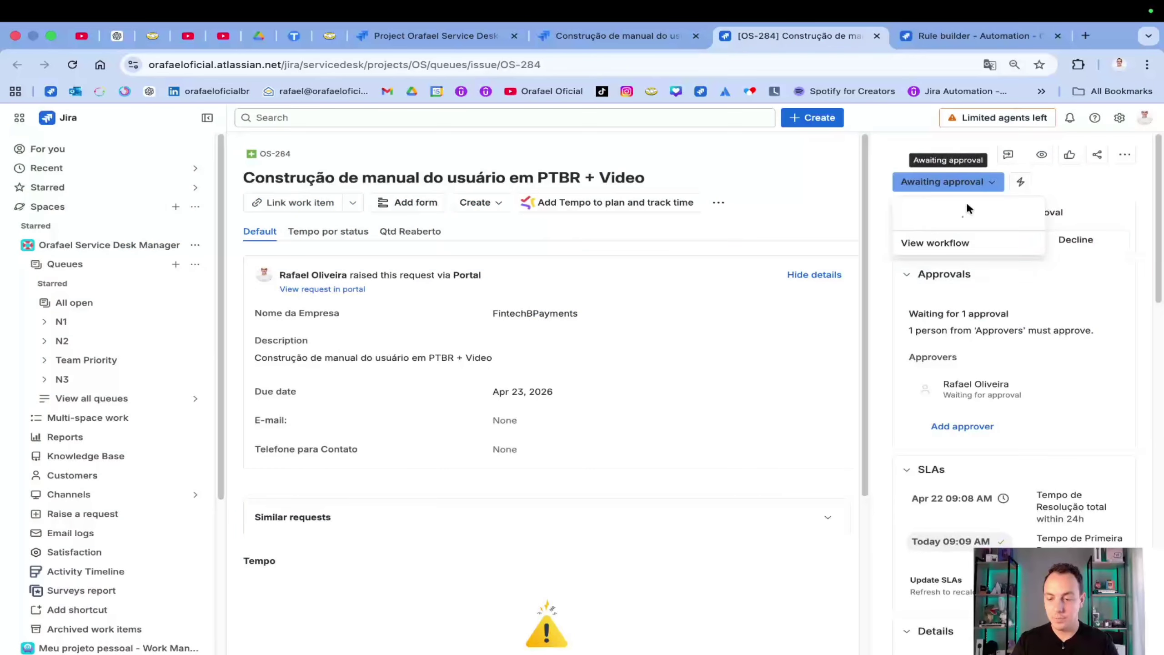
pyautogui.click(961, 241)
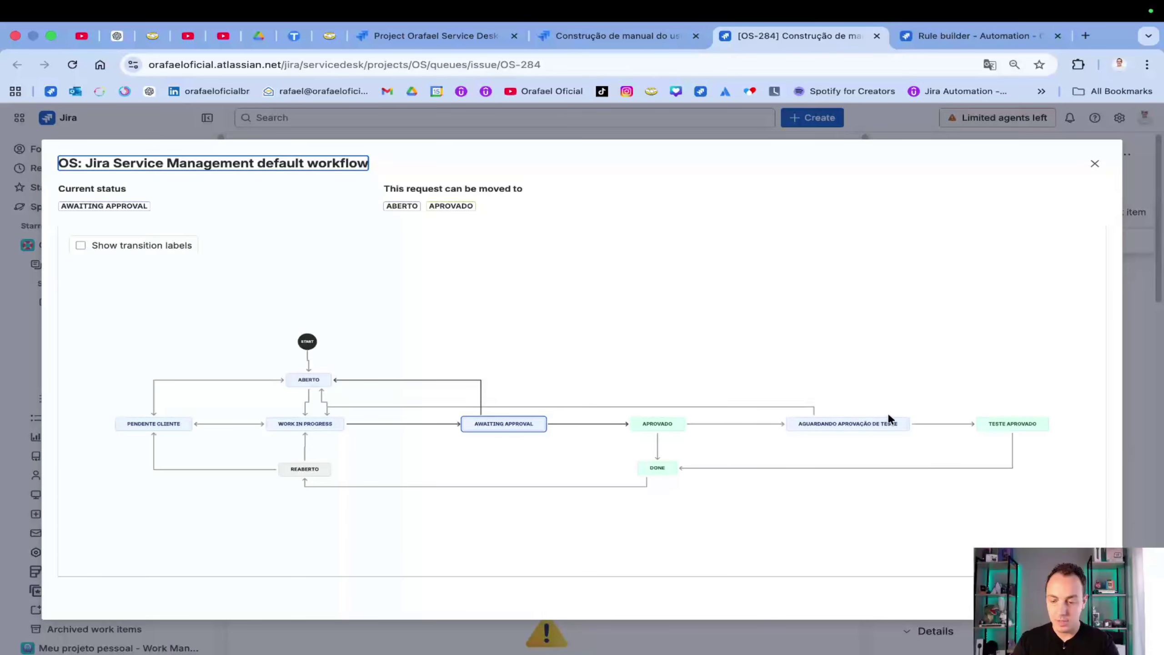
pyautogui.click(1095, 163)
# Step: Return to the customer portal request, approve it, and save the comment "sdasdasda"
pyautogui.click(623, 38)
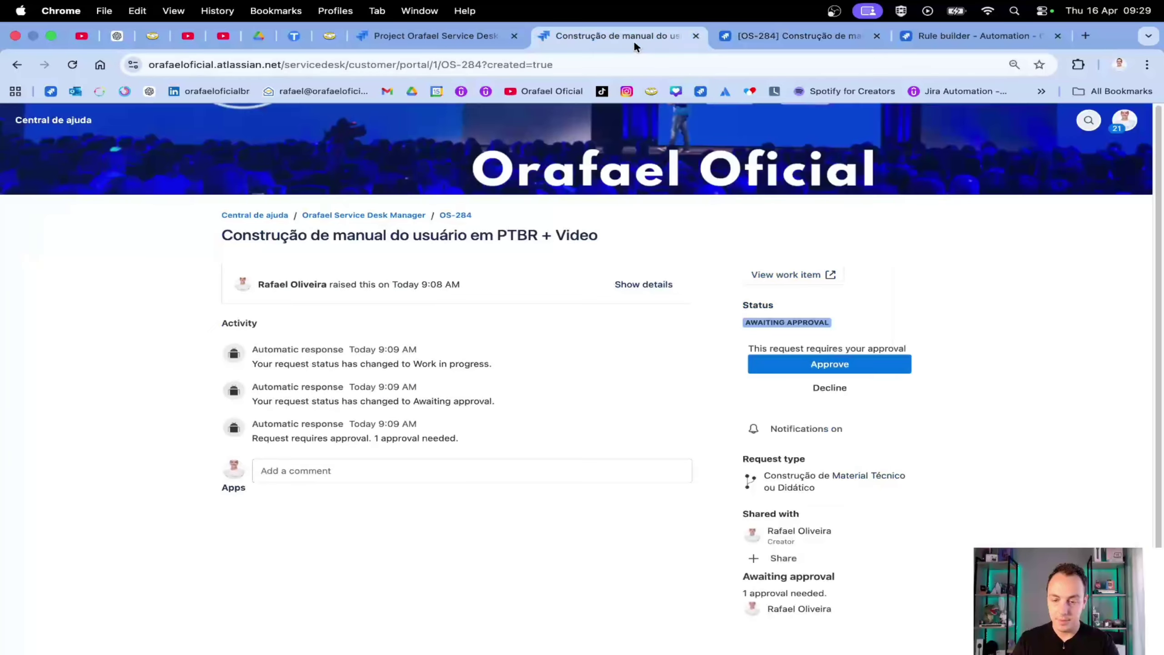
pyautogui.click(807, 367)
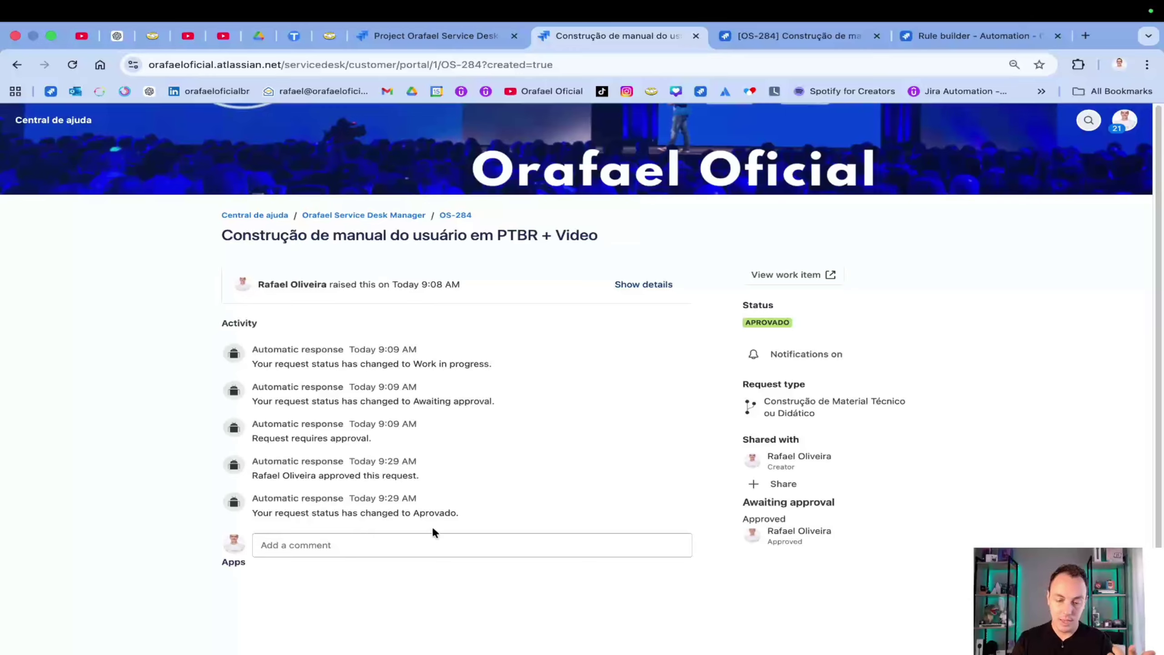
pyautogui.click(393, 544)
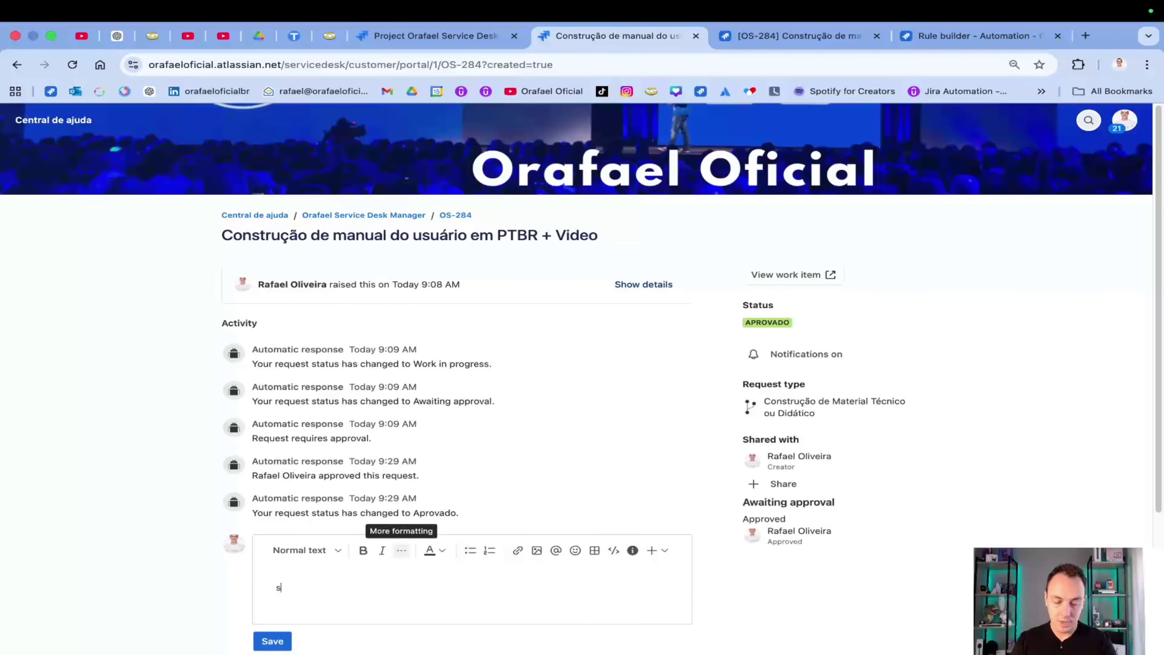
pyautogui.write('sdasdasda')
pyautogui.click(275, 639)
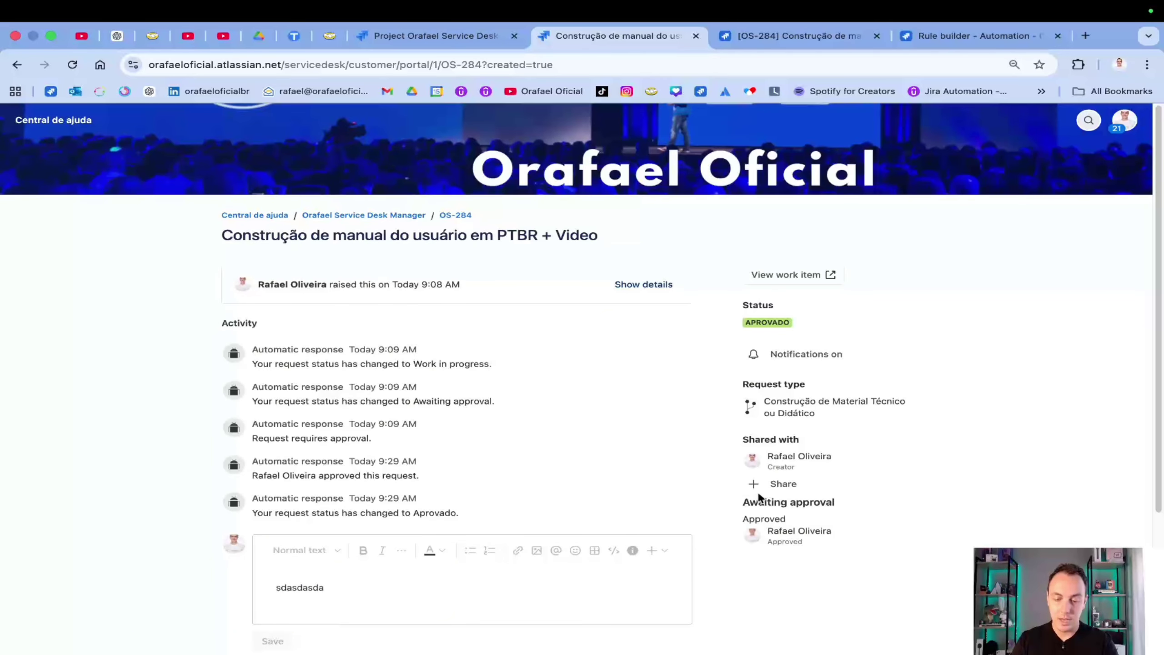
# Step: Switch back to work item OS-284, reload it, and move its status to Aguardando aprovação de Teste
pyautogui.click(750, 36)
pyautogui.click(72, 66)
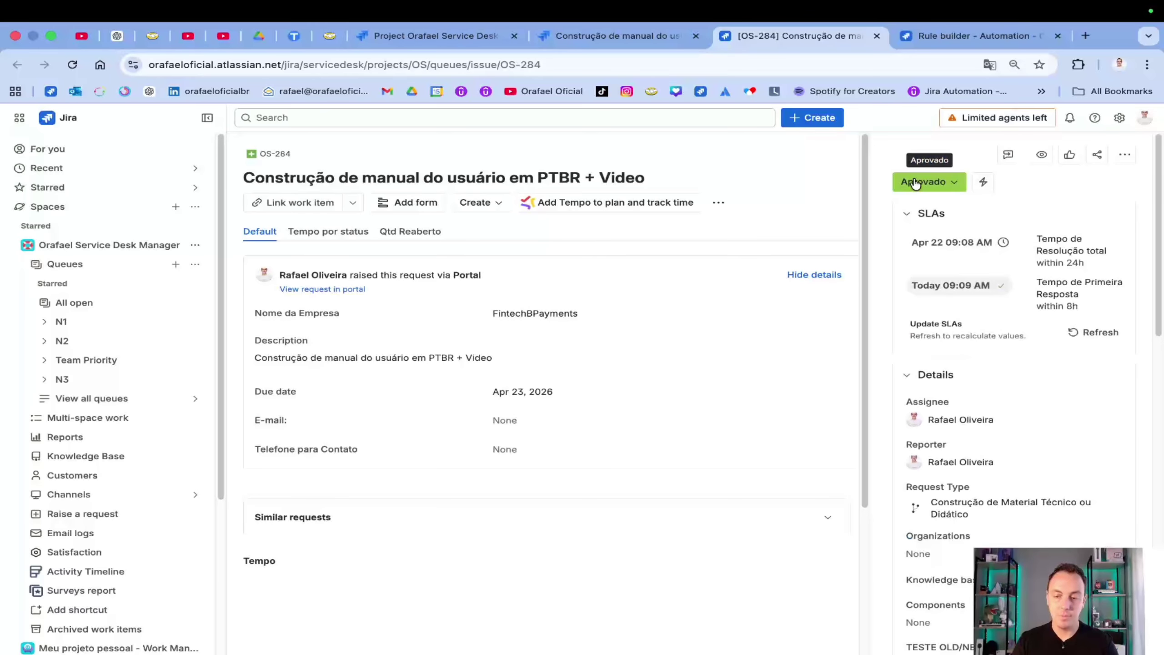
pyautogui.click(923, 182)
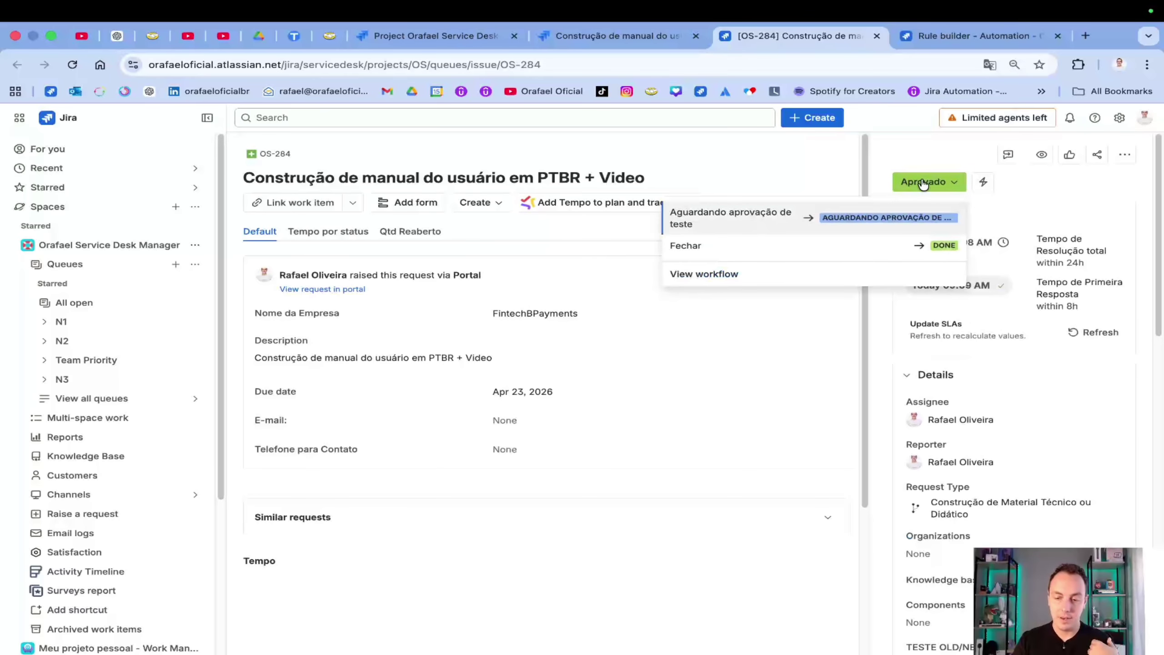
pyautogui.click(851, 218)
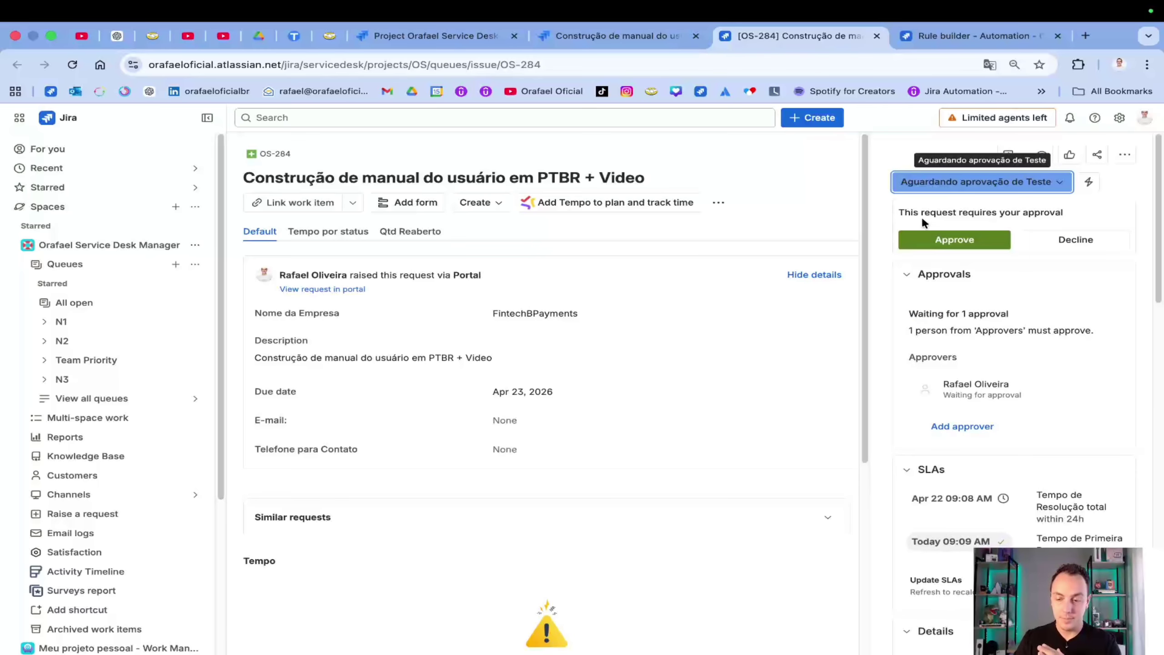
pyautogui.click(892, 153)
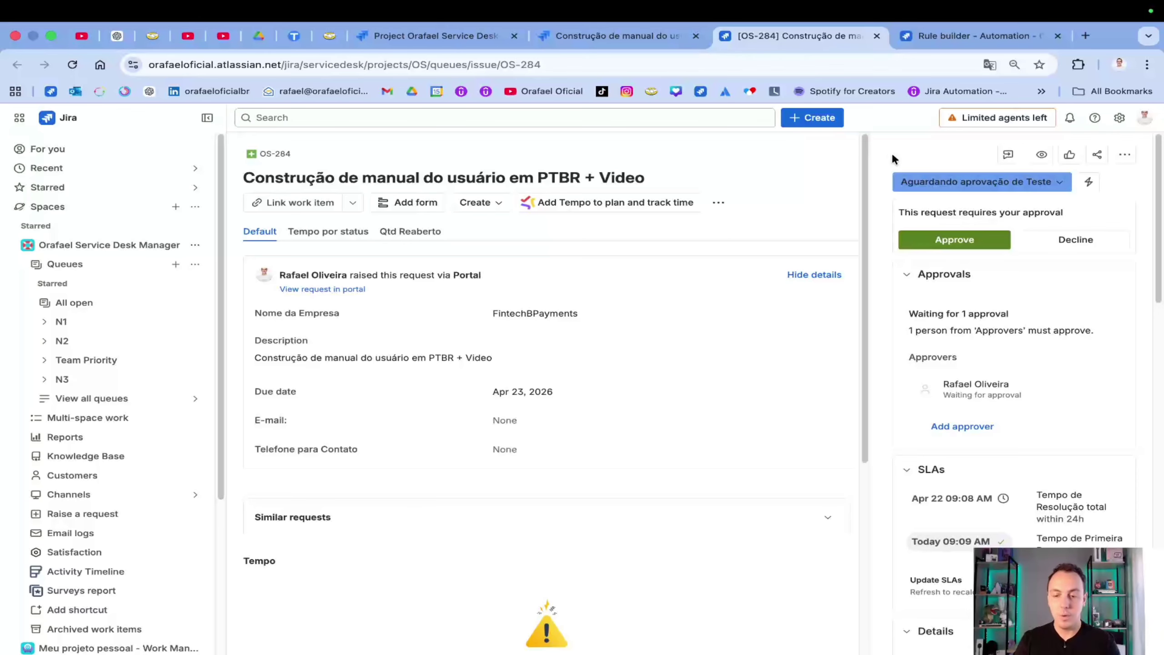
# Step: Approve the test approval stage on the work item and check which transitions its new status offers
pyautogui.click(947, 247)
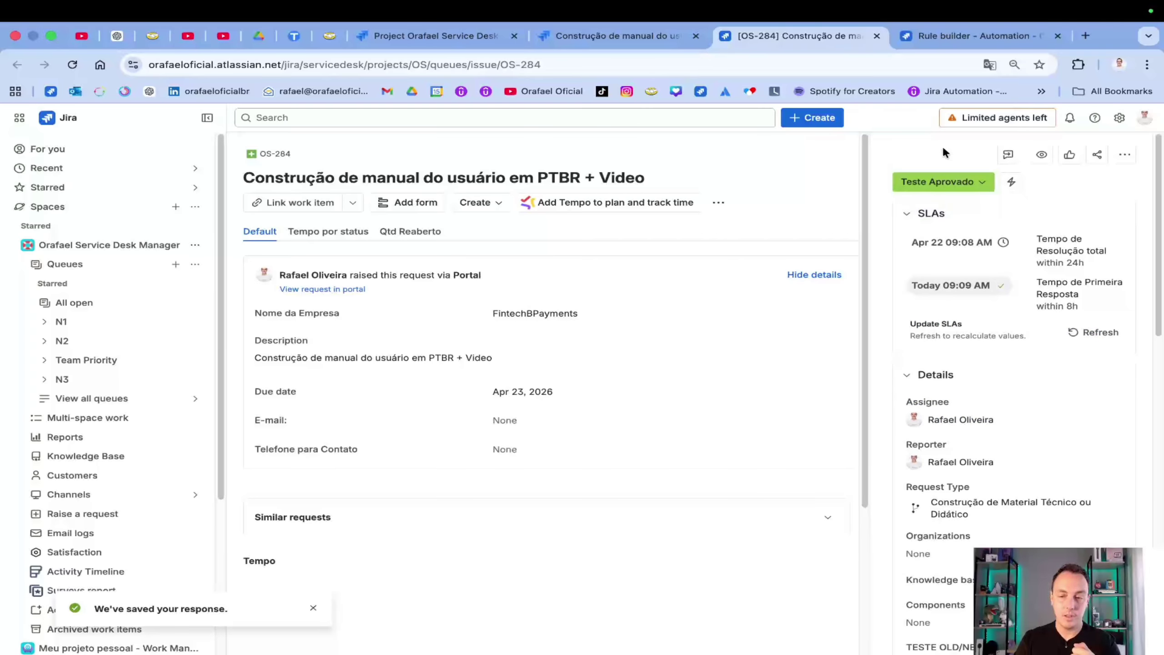
pyautogui.click(962, 182)
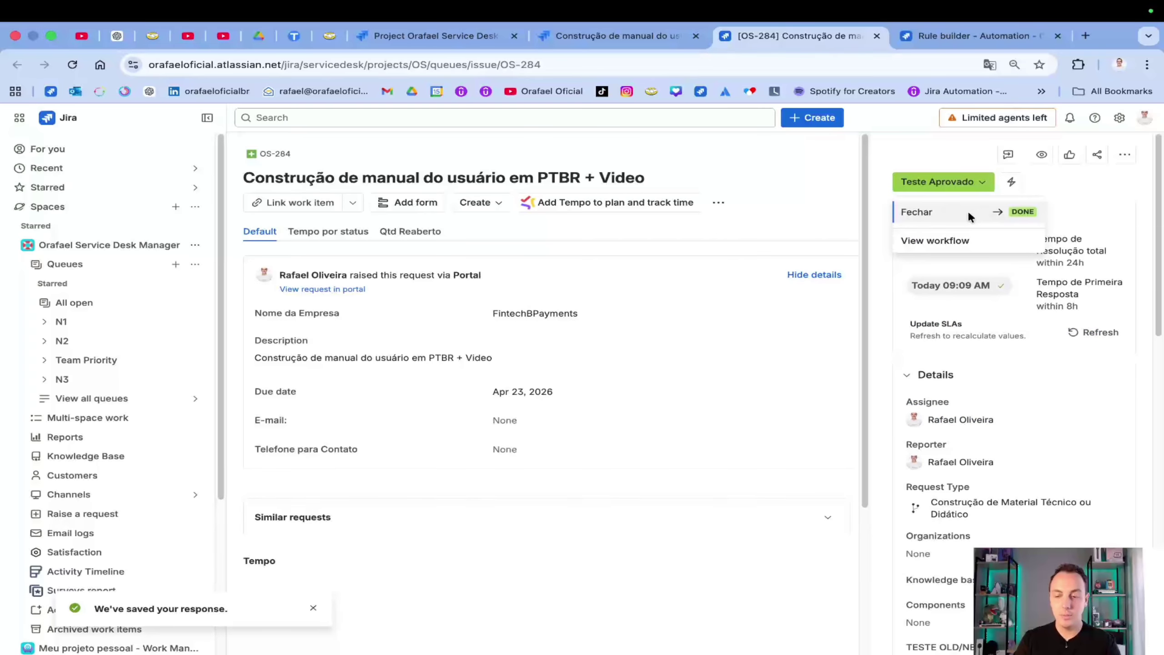
pyautogui.click(940, 154)
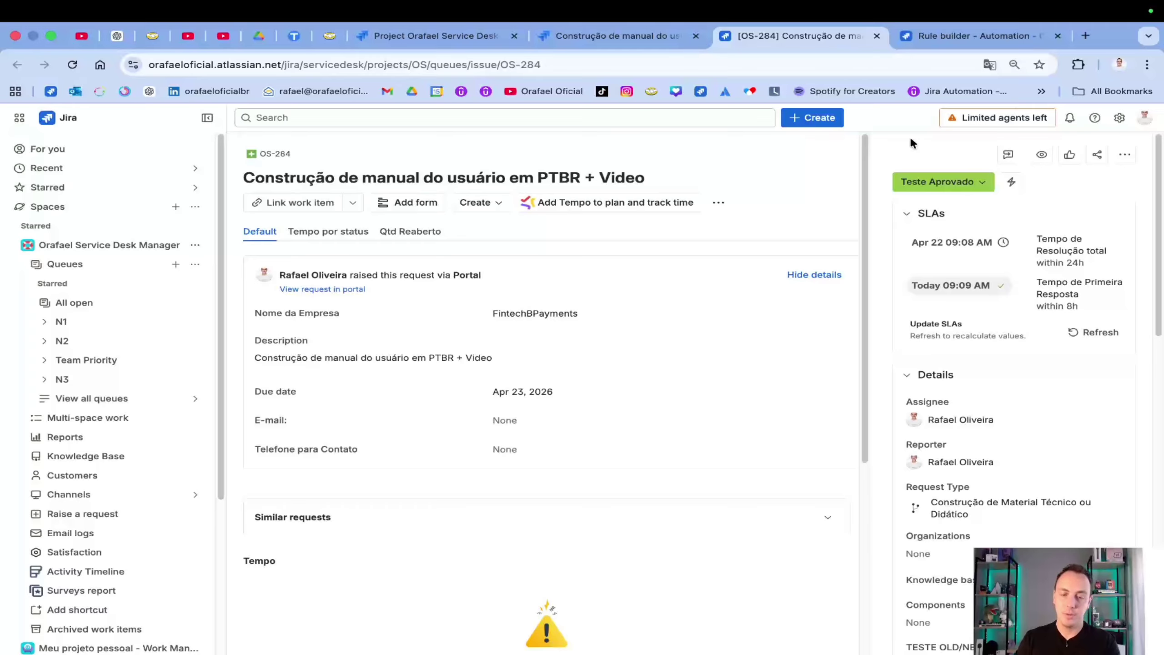
# Step: Show all activity for the work item and examine the status changes and both approval records
pyautogui.scroll(-7, 653, 338)
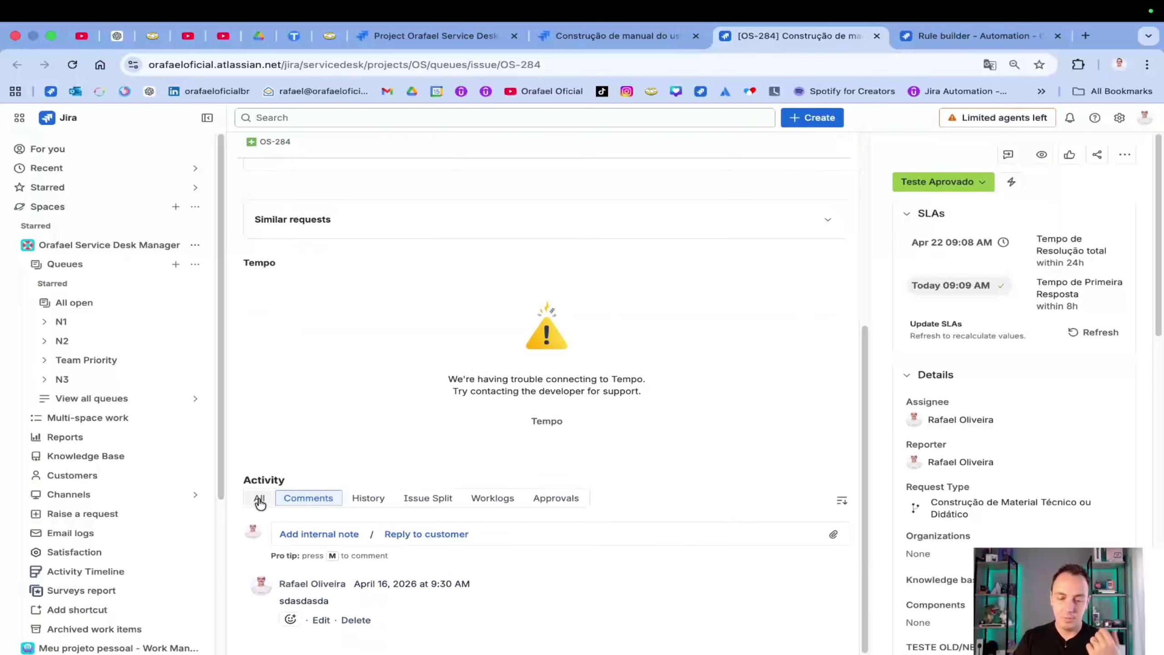
pyautogui.click(259, 498)
pyautogui.scroll(-6, 518, 501)
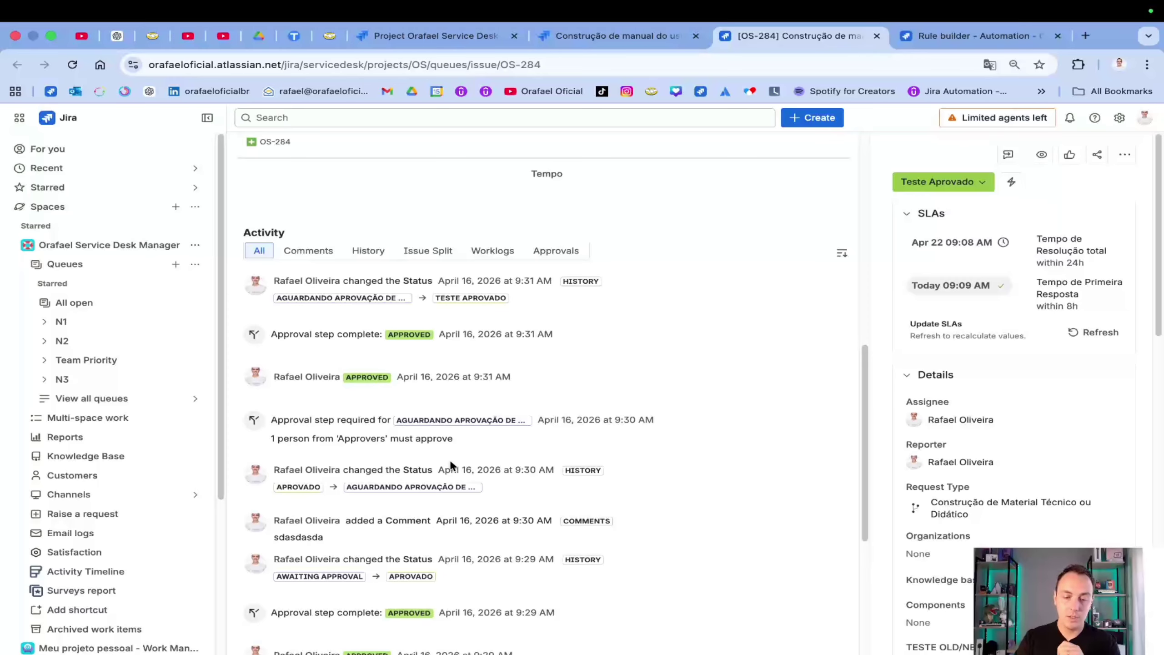
pyautogui.scroll(-5, 459, 447)
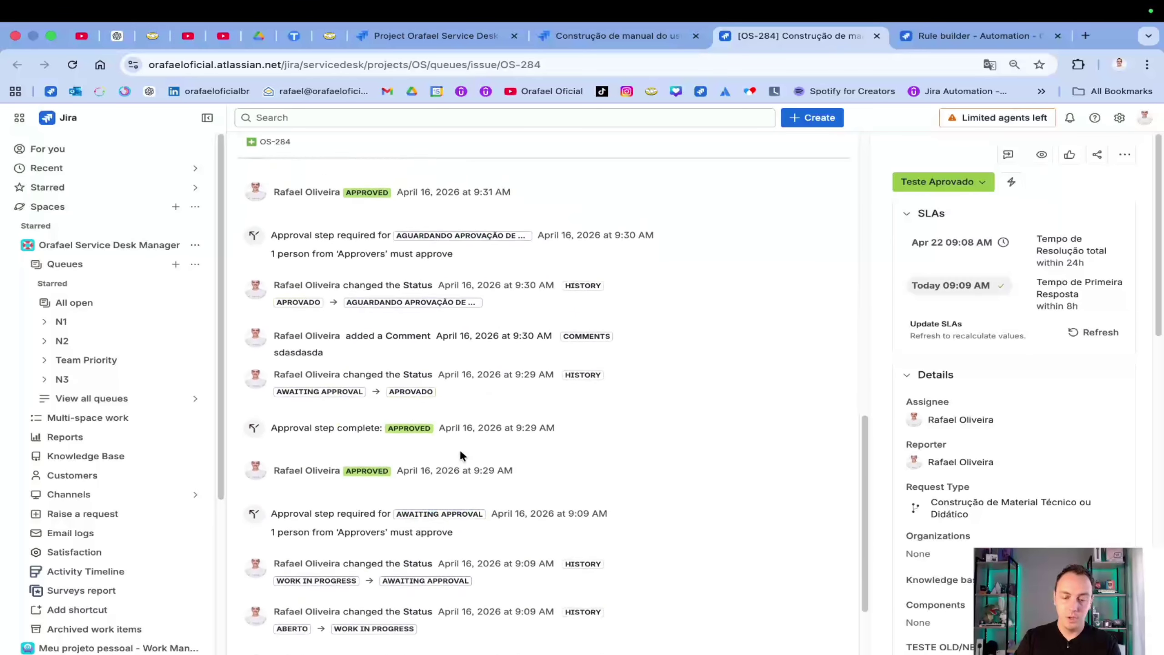
pyautogui.scroll(6, 460, 449)
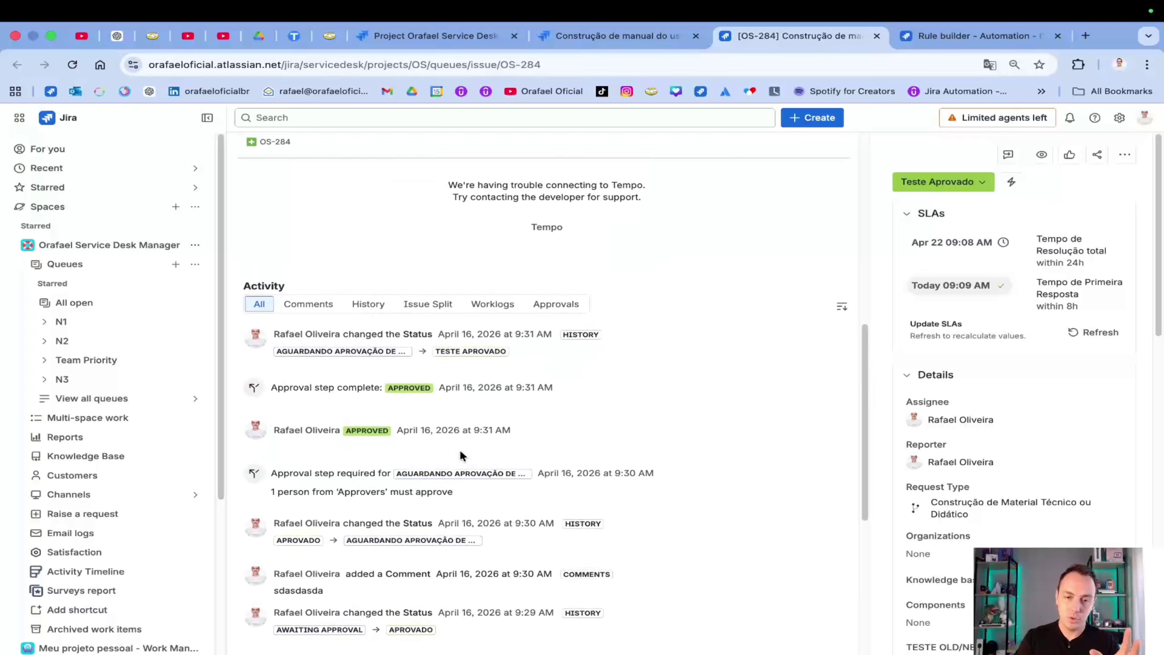
pyautogui.scroll(8, 460, 449)
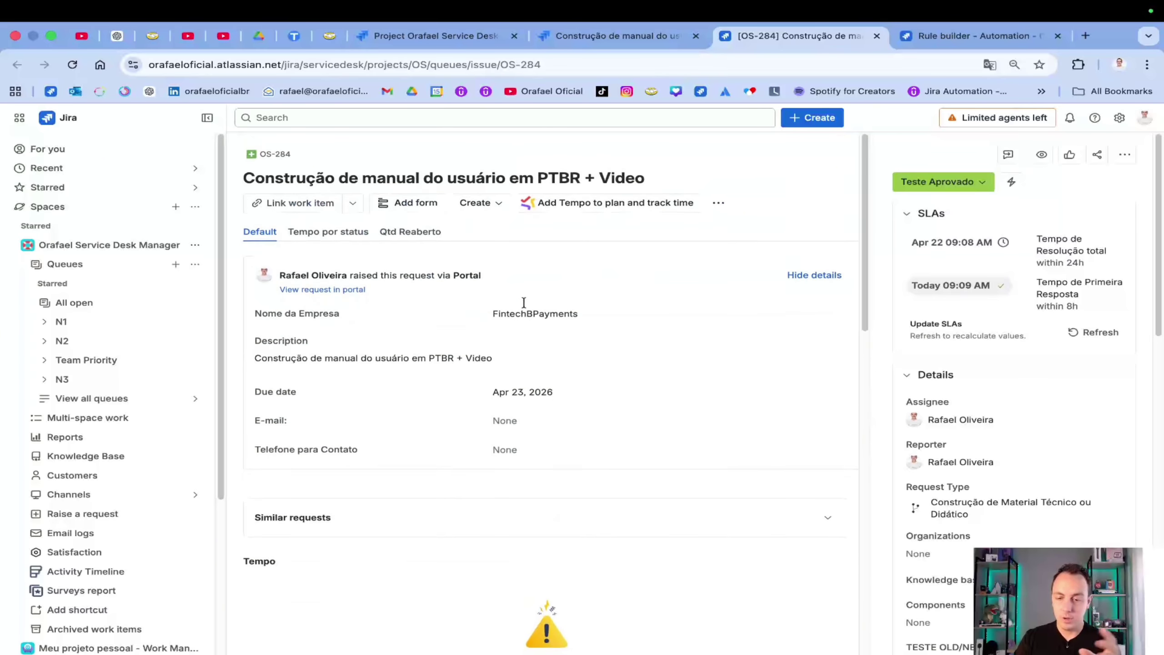
pyautogui.scroll(-10, 736, 215)
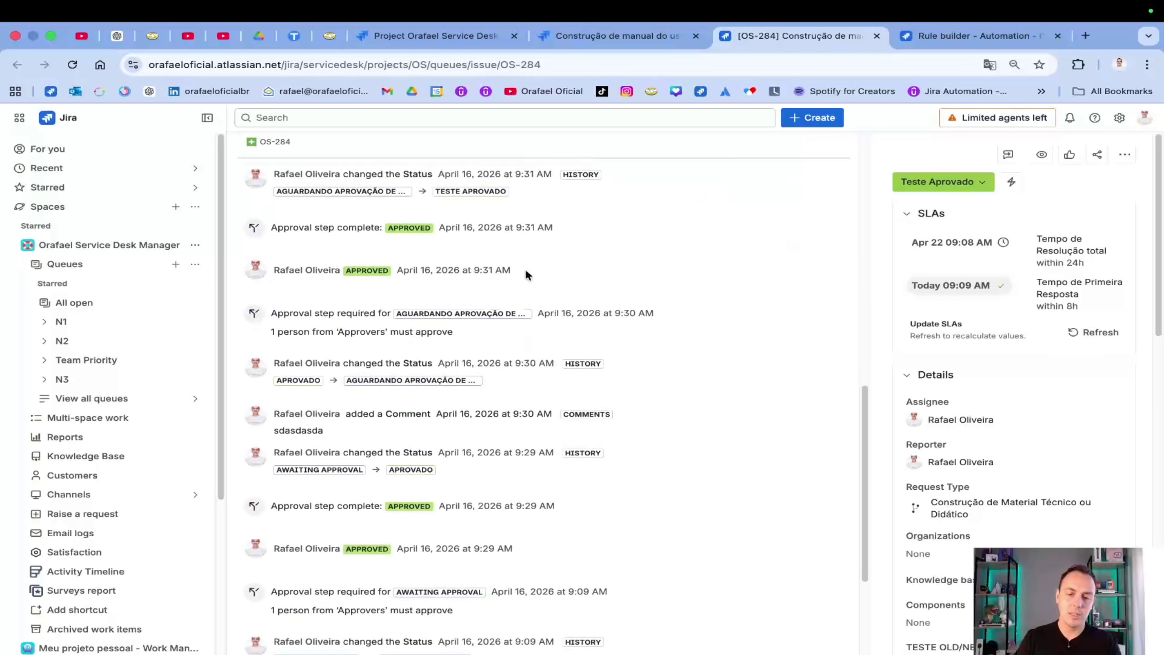
pyautogui.scroll(2, 527, 274)
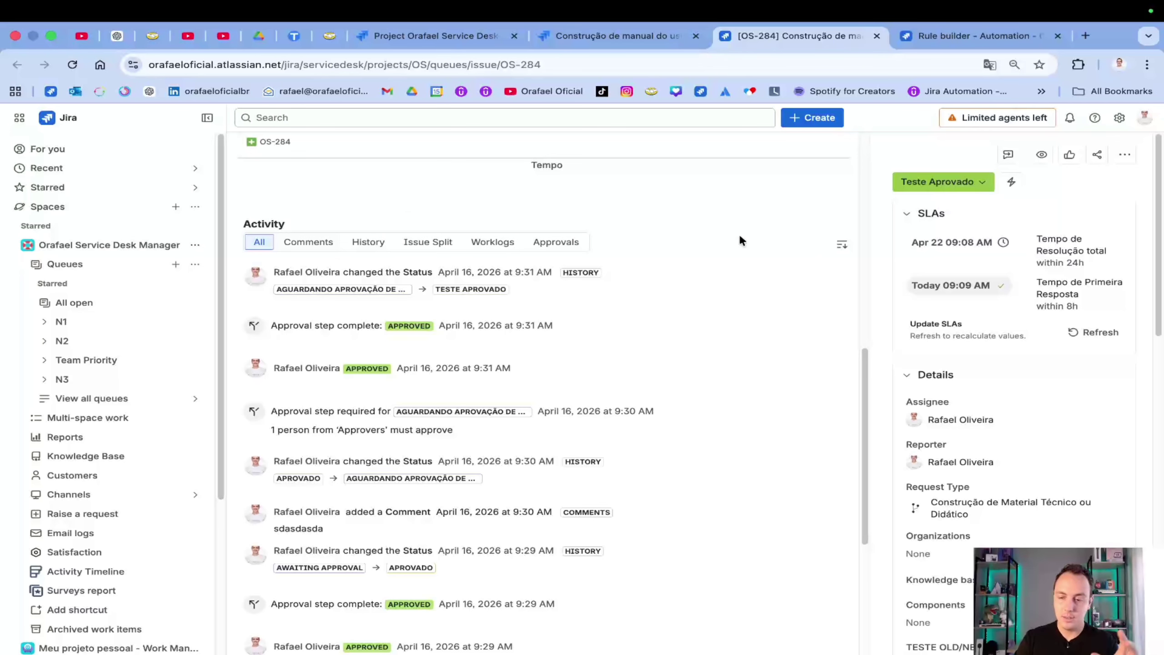
# Step: Check who can be selected in the work item's Approvers field, leaving the selection as it is
pyautogui.scroll(-1, 1015, 293)
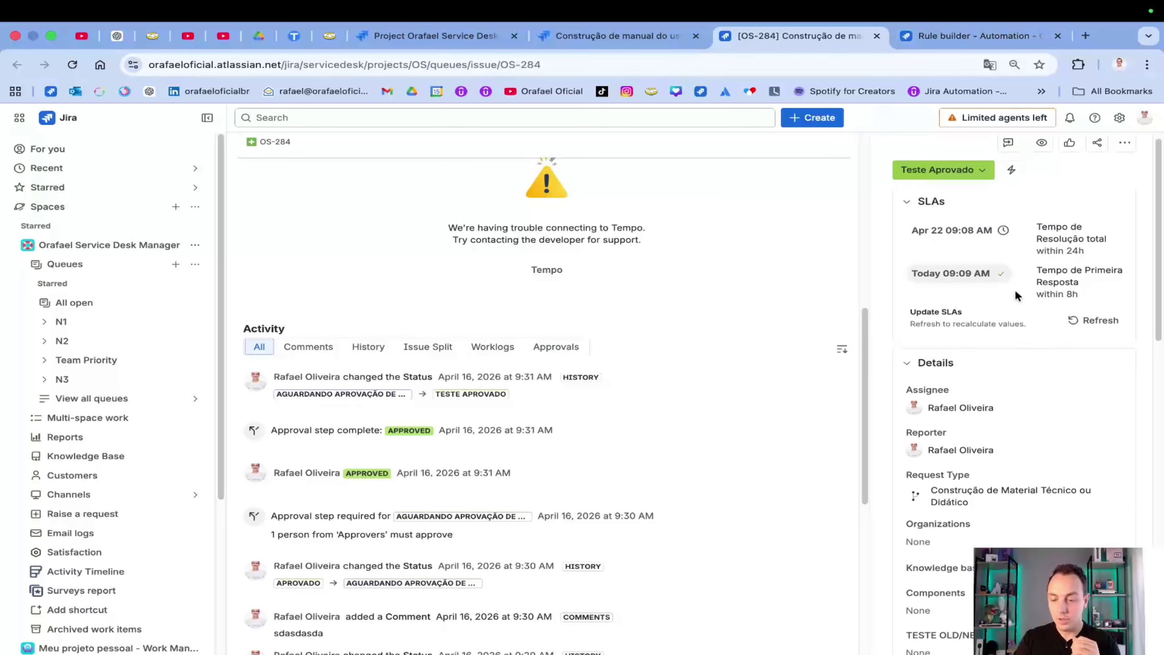
pyautogui.scroll(-6, 1014, 288)
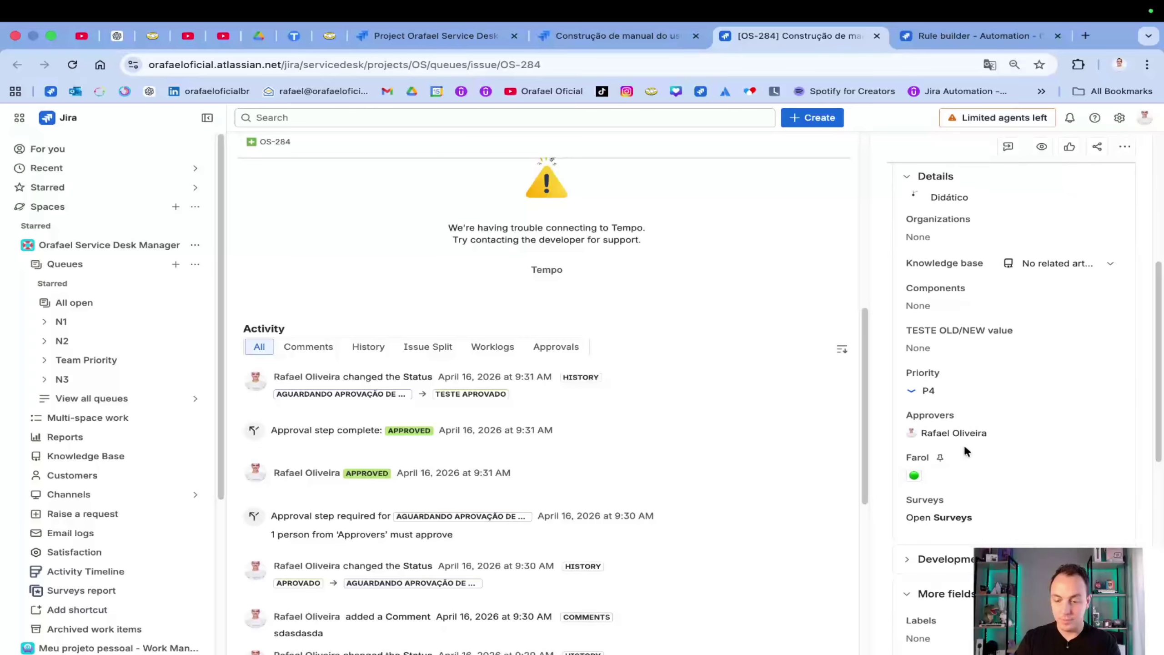
pyautogui.click(990, 433)
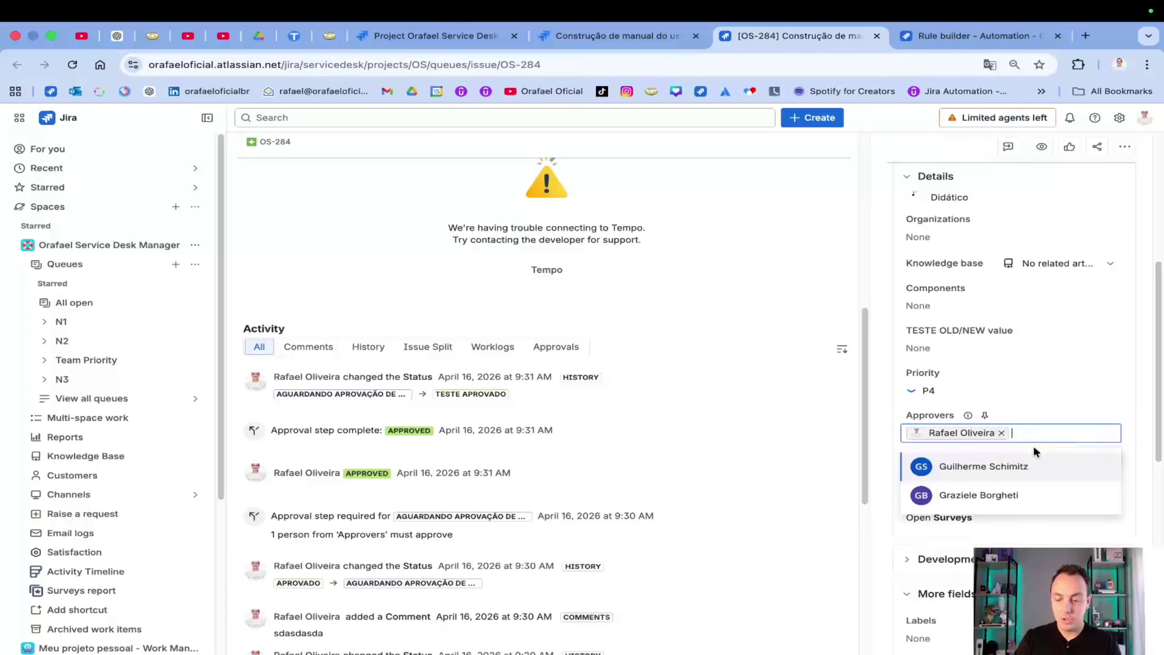
pyautogui.click(1035, 402)
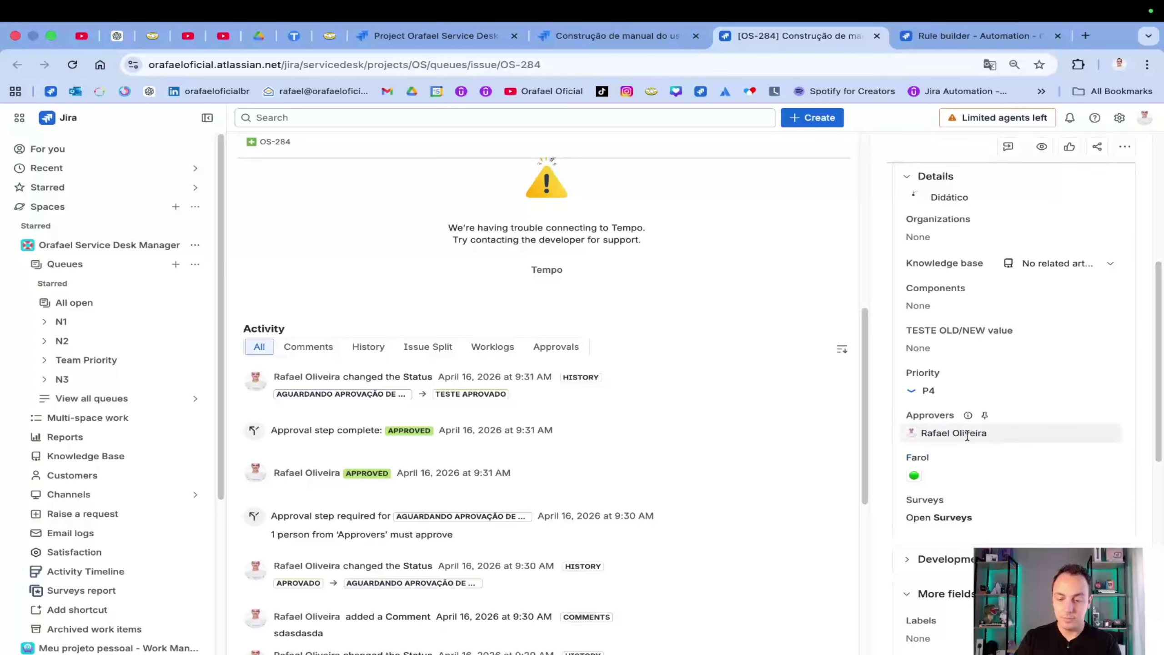
# Step: Switch to the automation rule "00. Insere aprovador de acordo com item" and examine the If block's issue type condition
pyautogui.click(943, 43)
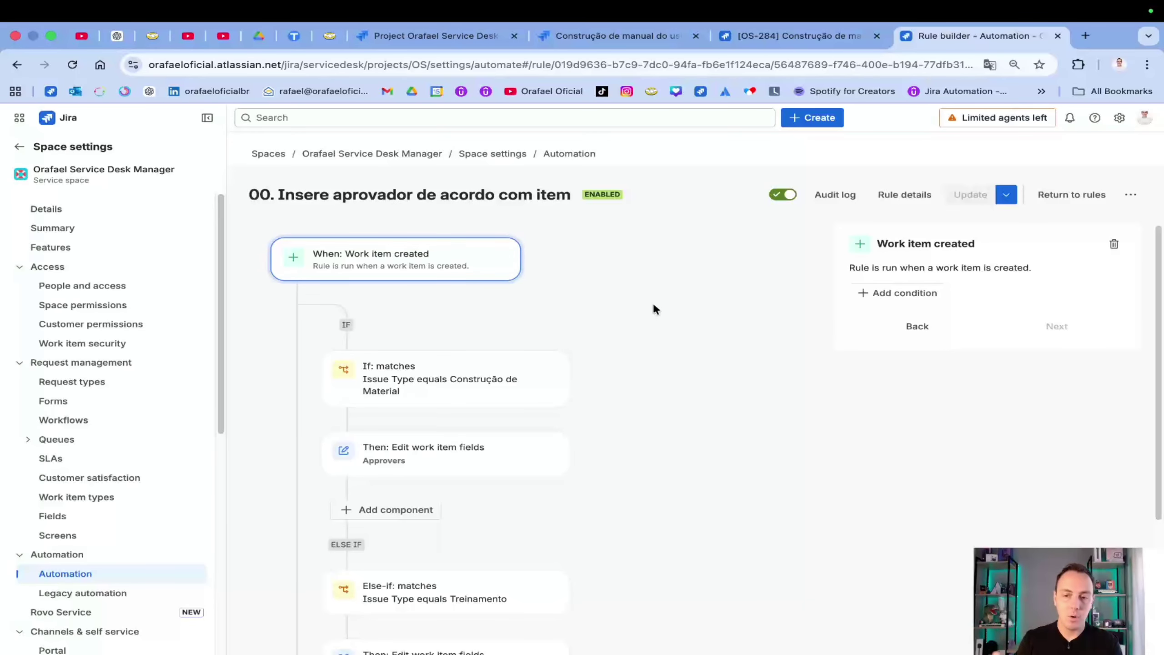
pyautogui.click(432, 380)
pyautogui.click(867, 415)
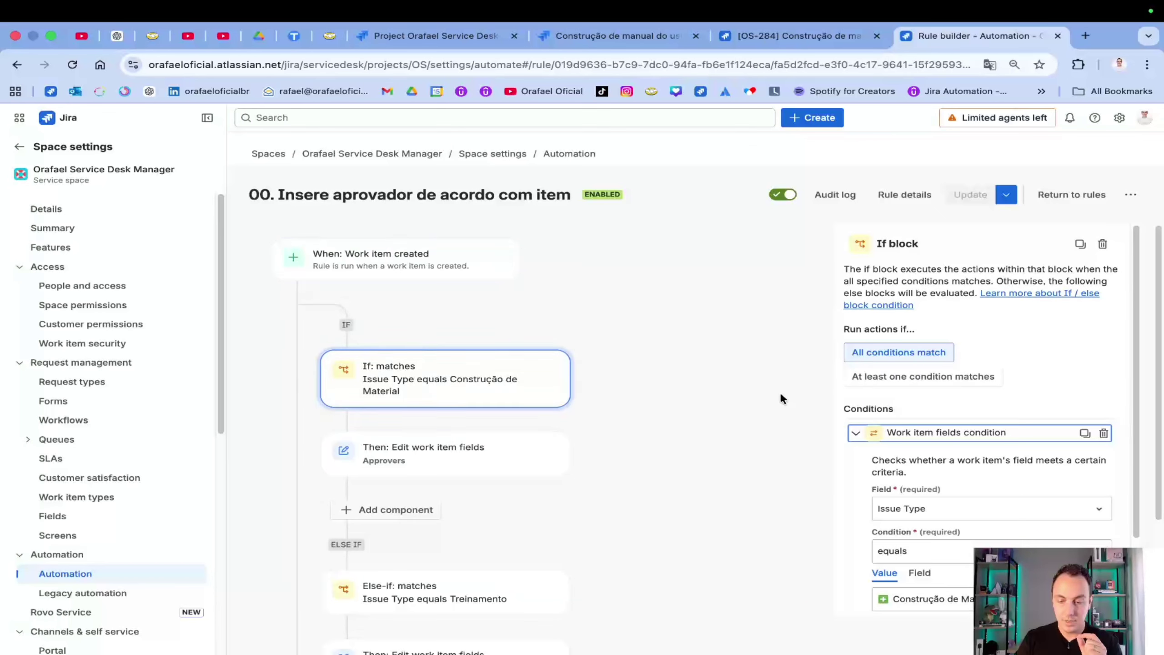
pyautogui.scroll(-3, 780, 397)
pyautogui.scroll(2, 734, 465)
pyautogui.scroll(1, 735, 465)
pyautogui.scroll(-2, 960, 476)
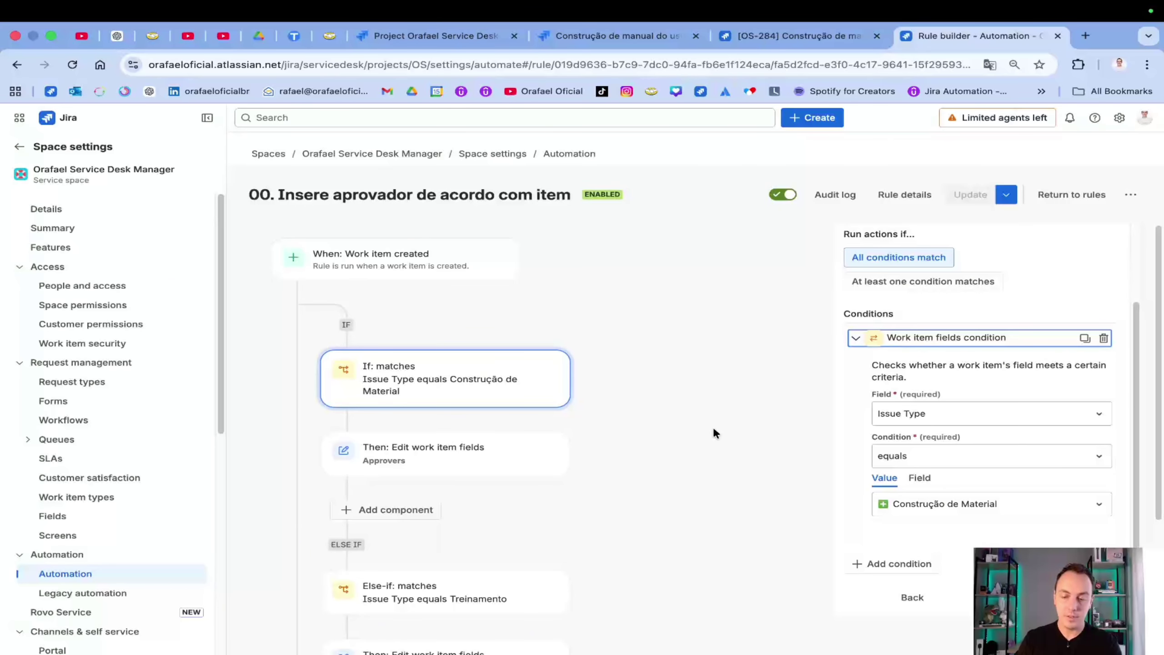
# Step: Browse the fields available to the If block's condition and the types offered for an additional condition
pyautogui.moveTo(496, 397)
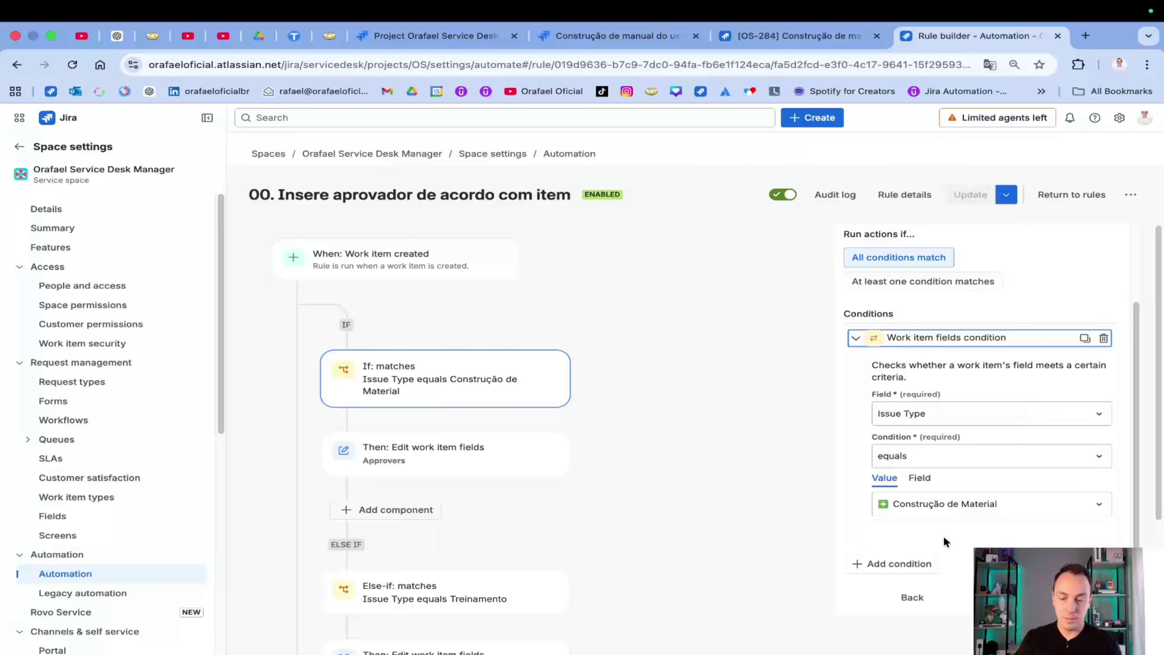
pyautogui.click(951, 414)
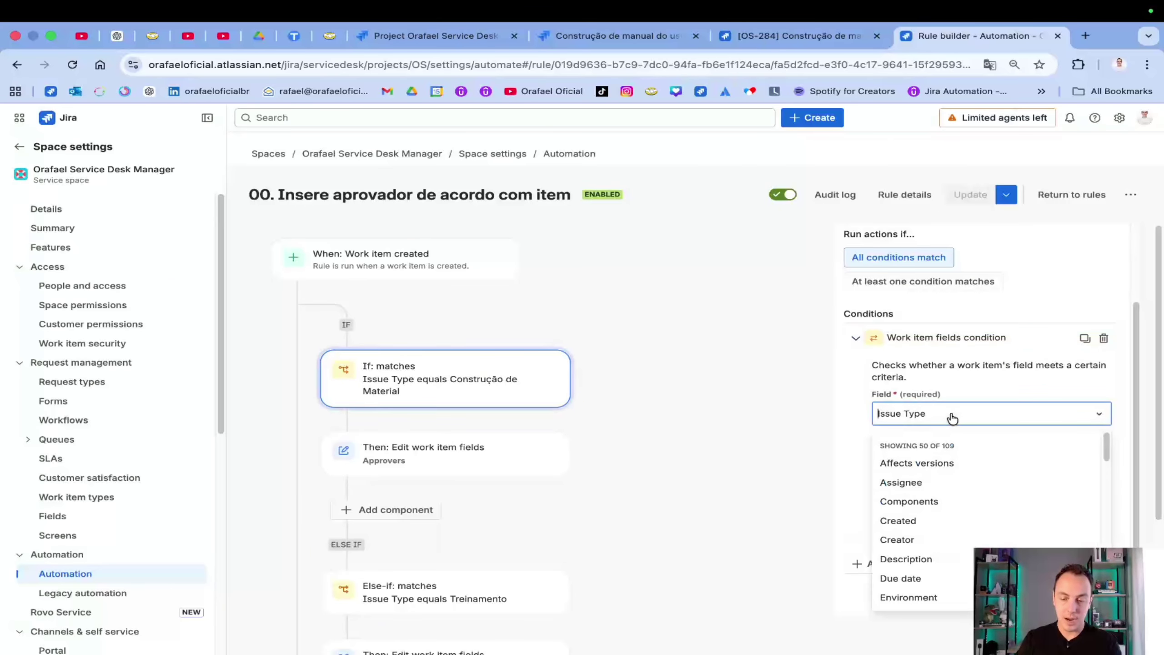
pyautogui.click(988, 393)
pyautogui.click(893, 565)
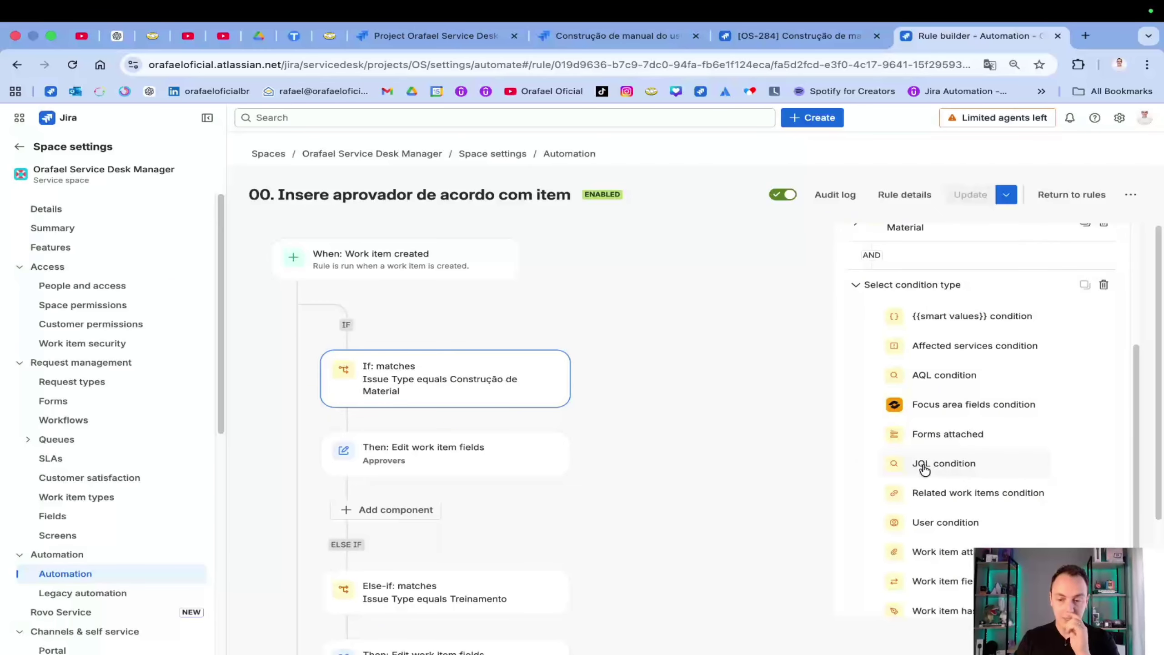
pyautogui.click(862, 286)
pyautogui.click(861, 286)
# Step: Inspect the Approvers edit action under the If block and expand the Else-if block's Treinamento issue type condition
pyautogui.scroll(-2, 693, 376)
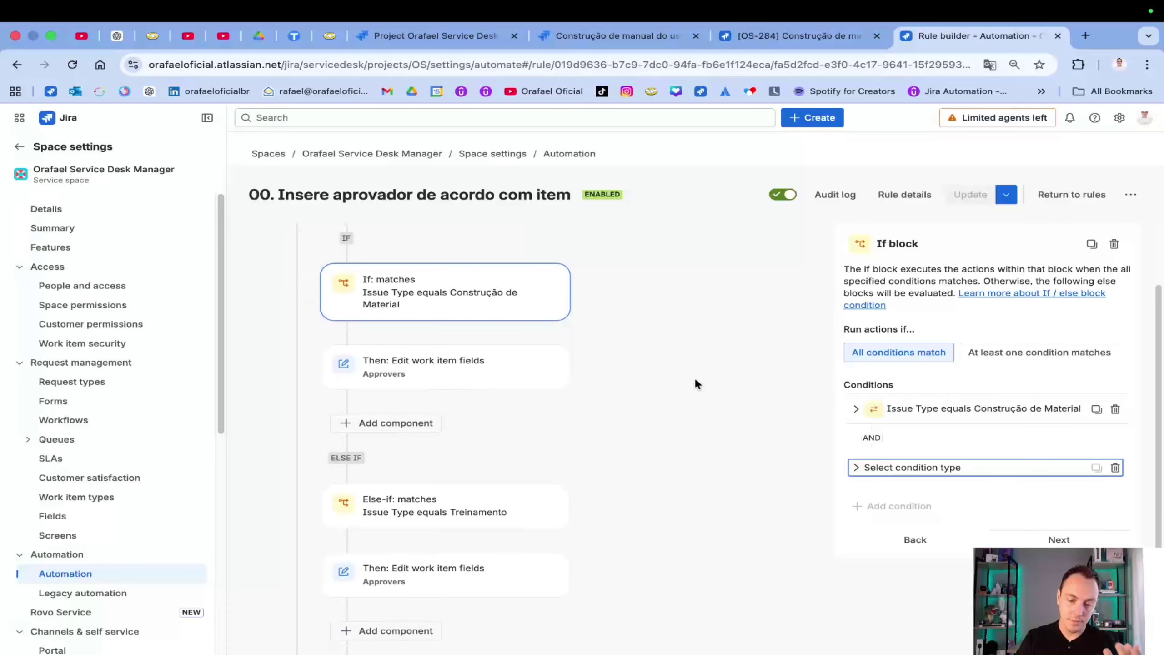
pyautogui.scroll(1, 614, 380)
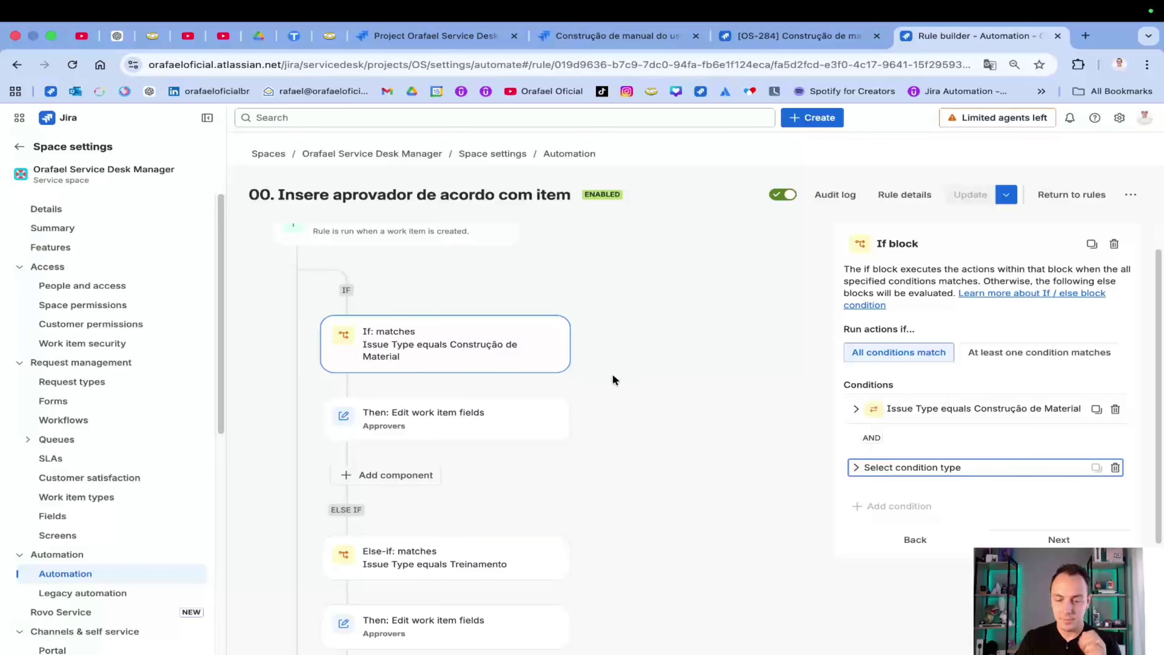
pyautogui.click(463, 430)
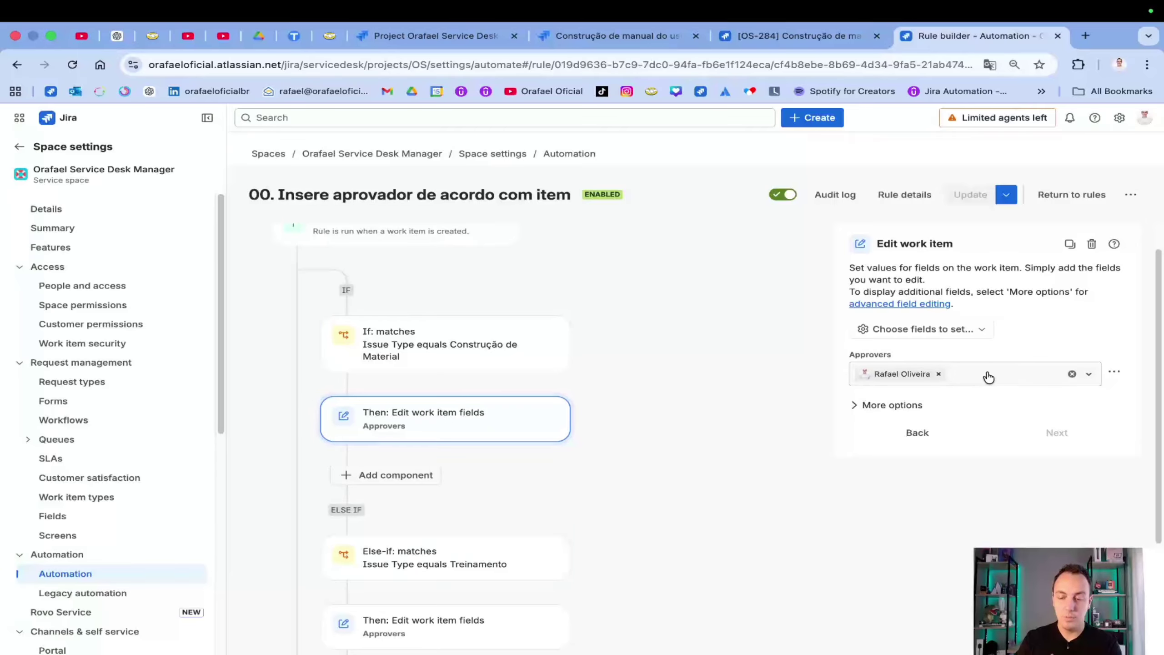
pyautogui.scroll(-3, 655, 374)
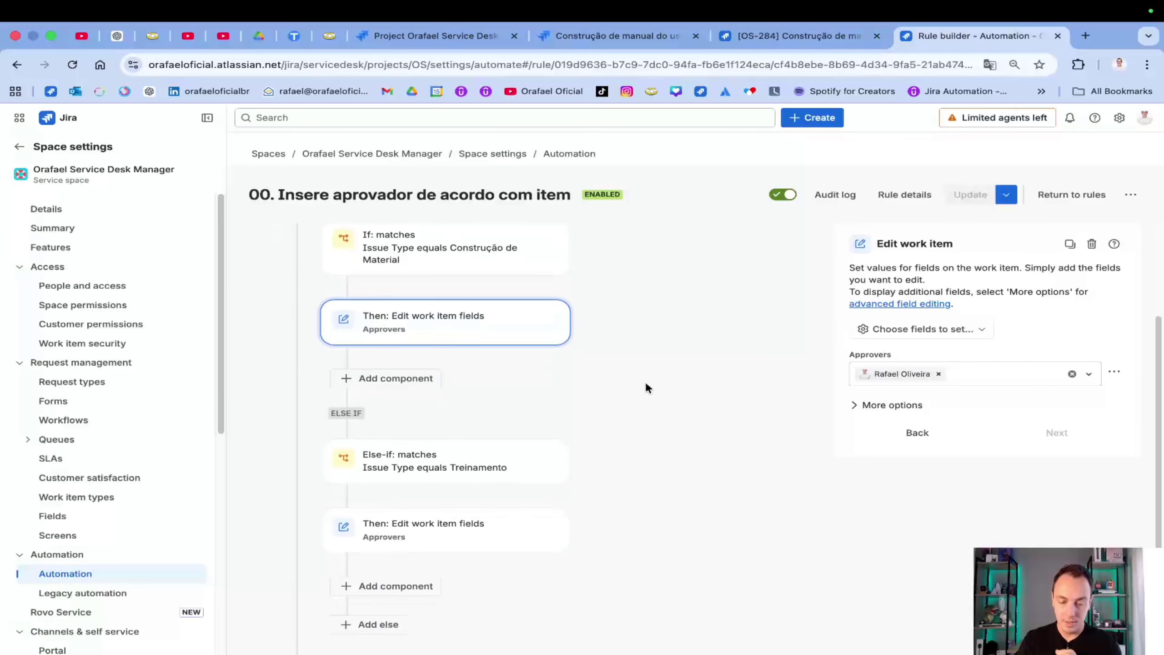
pyautogui.click(469, 473)
pyautogui.click(883, 420)
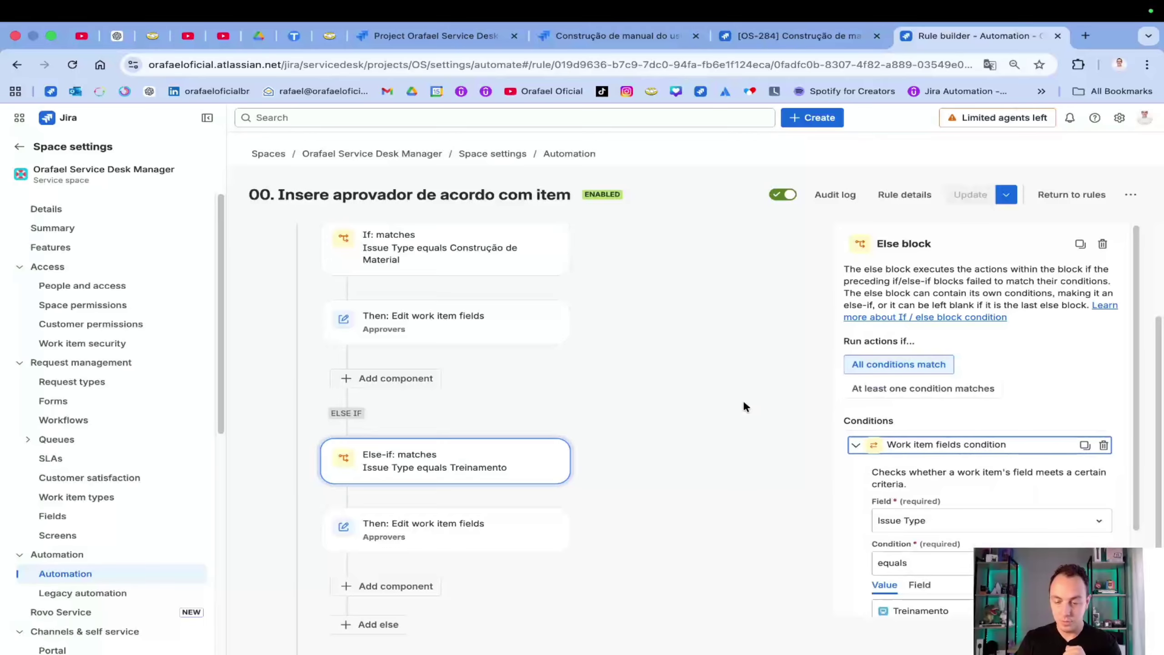
# Step: Review the Approvers action in the Treinamento branch, the rule's work item created trigger, and the Construção de Material branch's condition and Approvers action
pyautogui.scroll(-2, 737, 401)
pyautogui.click(372, 486)
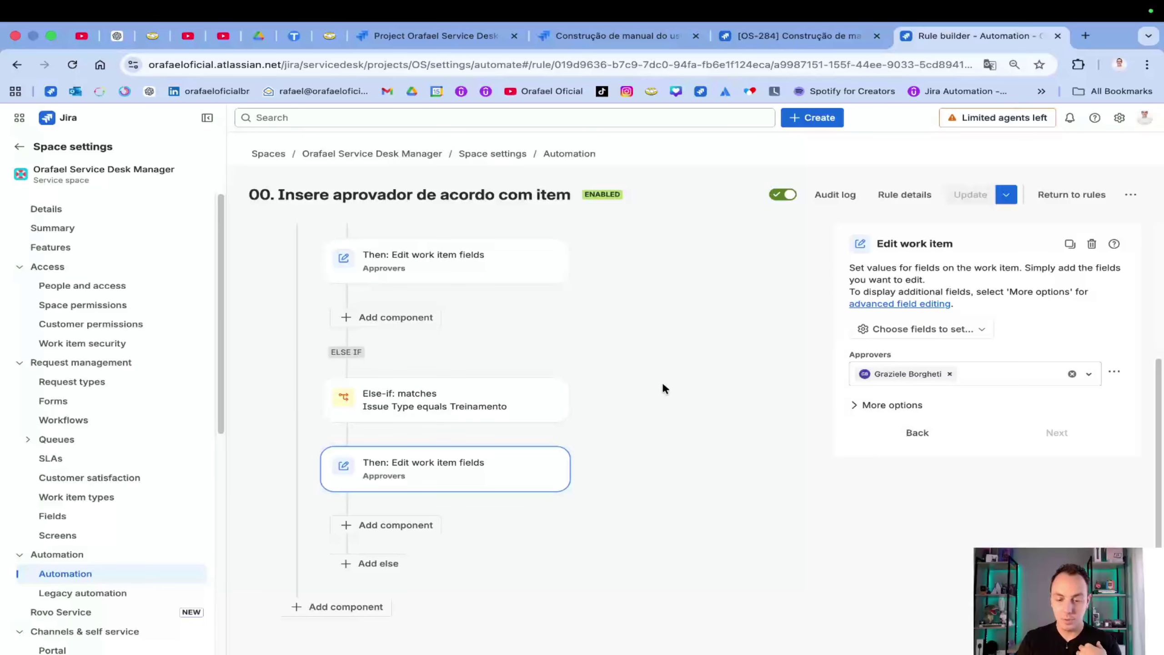
pyautogui.scroll(3, 621, 374)
pyautogui.click(462, 335)
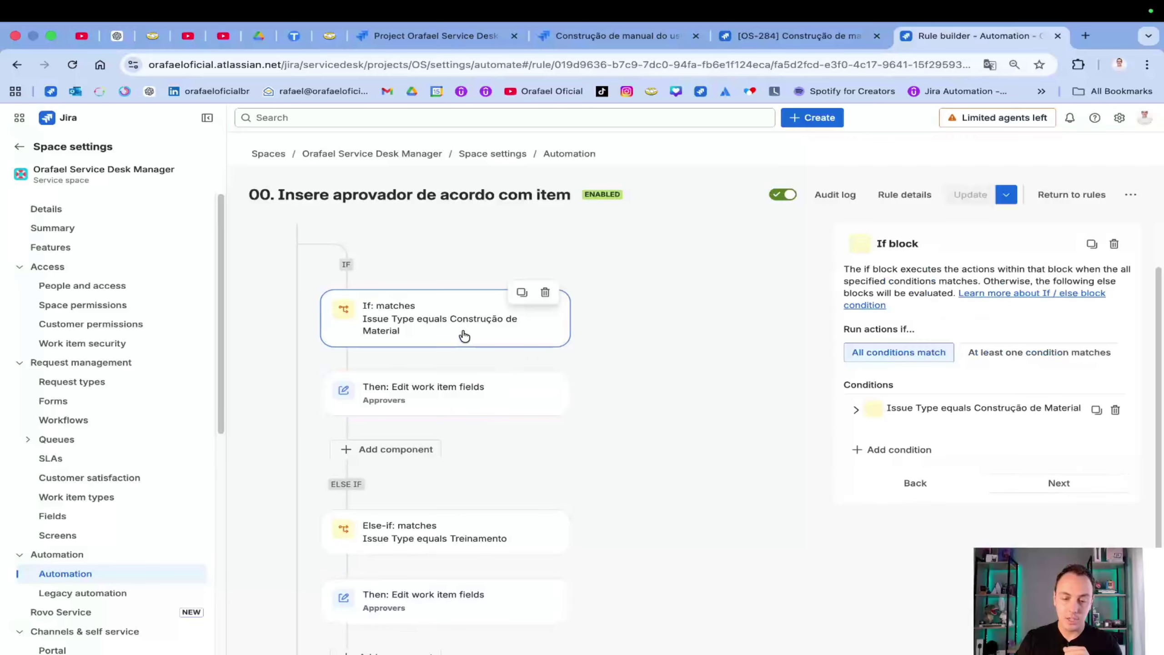
pyautogui.scroll(2, 462, 335)
pyautogui.click(435, 270)
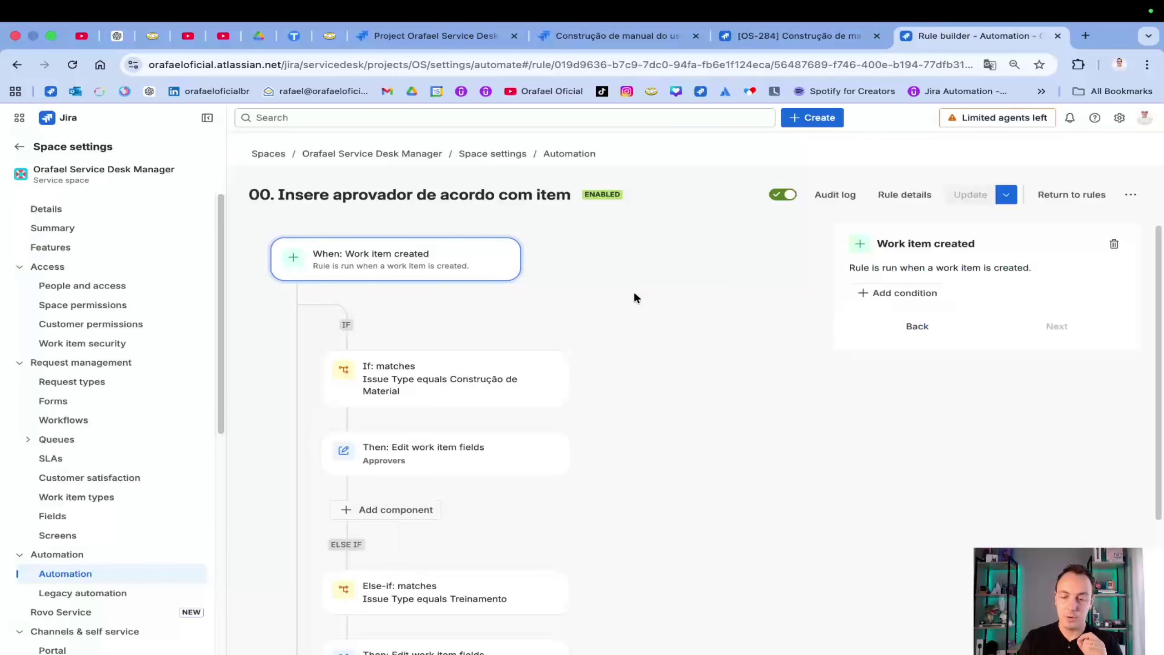
pyautogui.click(403, 372)
pyautogui.click(409, 464)
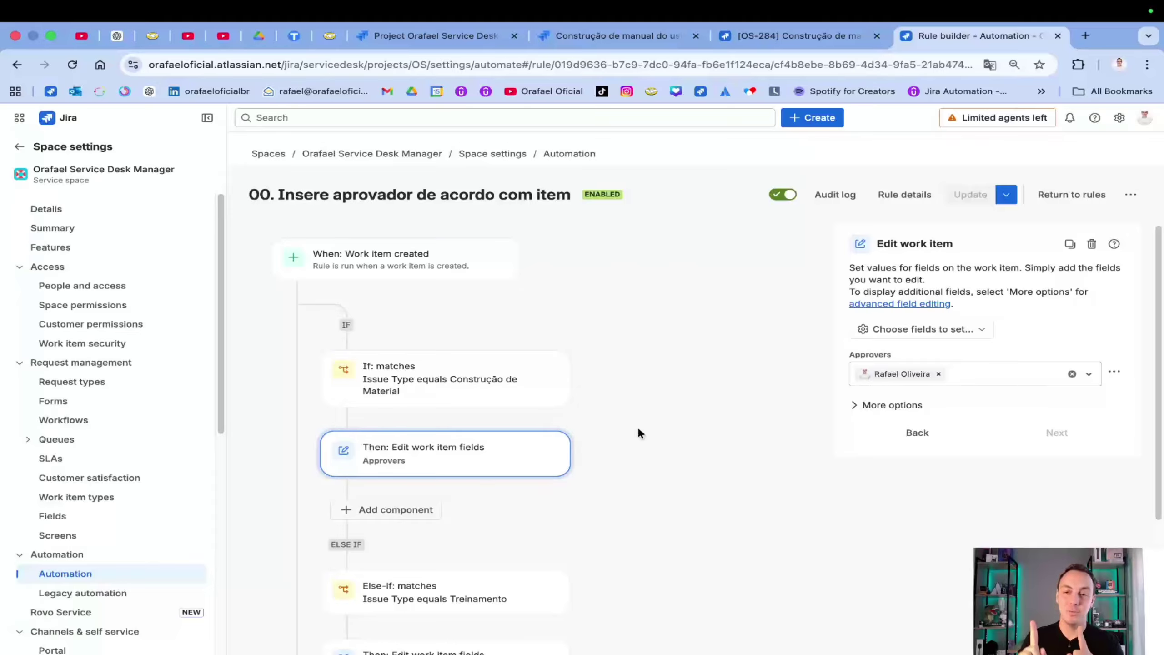
# Step: Return to the space's Workflows settings and open "OS: Jira Service Management default workflow" for editing
pyautogui.click(640, 35)
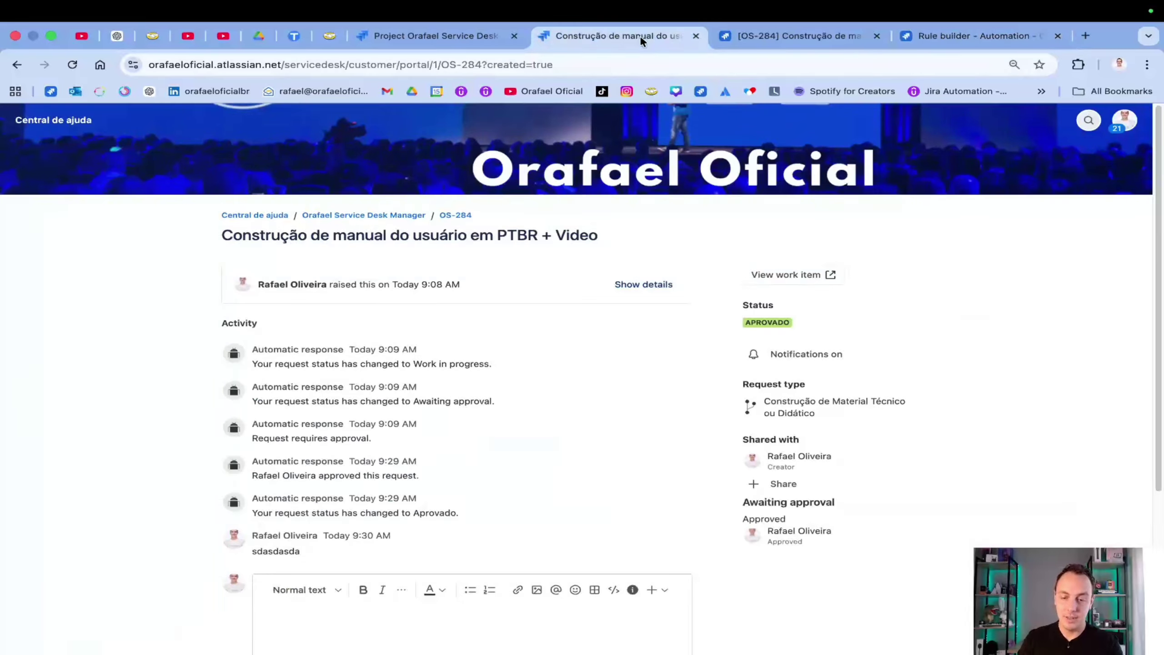
pyautogui.click(446, 41)
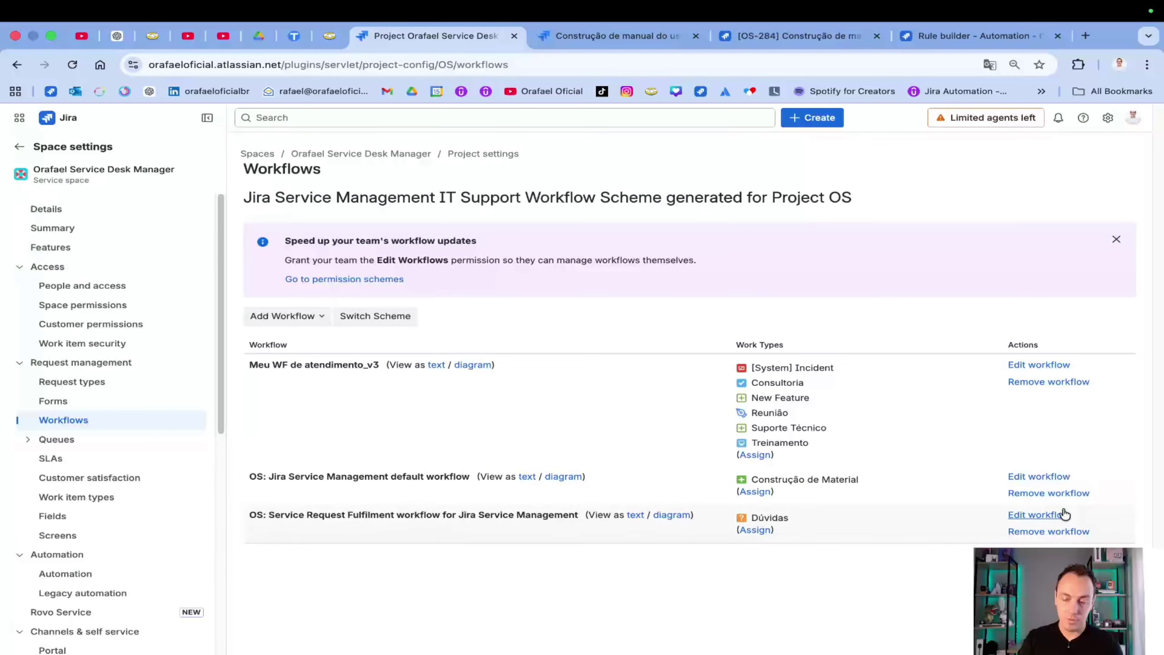
pyautogui.click(1053, 476)
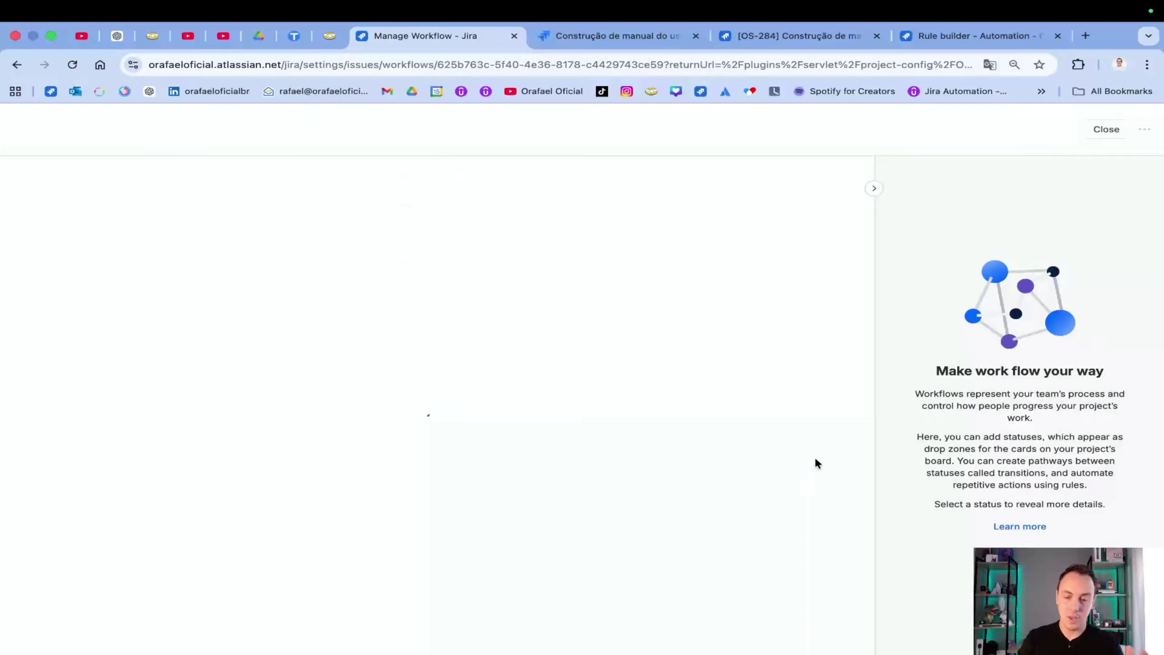
# Step: Examine the workflow diagram's two approval stages from Awaiting approval through Teste aprovado, collapsing the details pane to widen the diagram
pyautogui.scroll(-5, 609, 294)
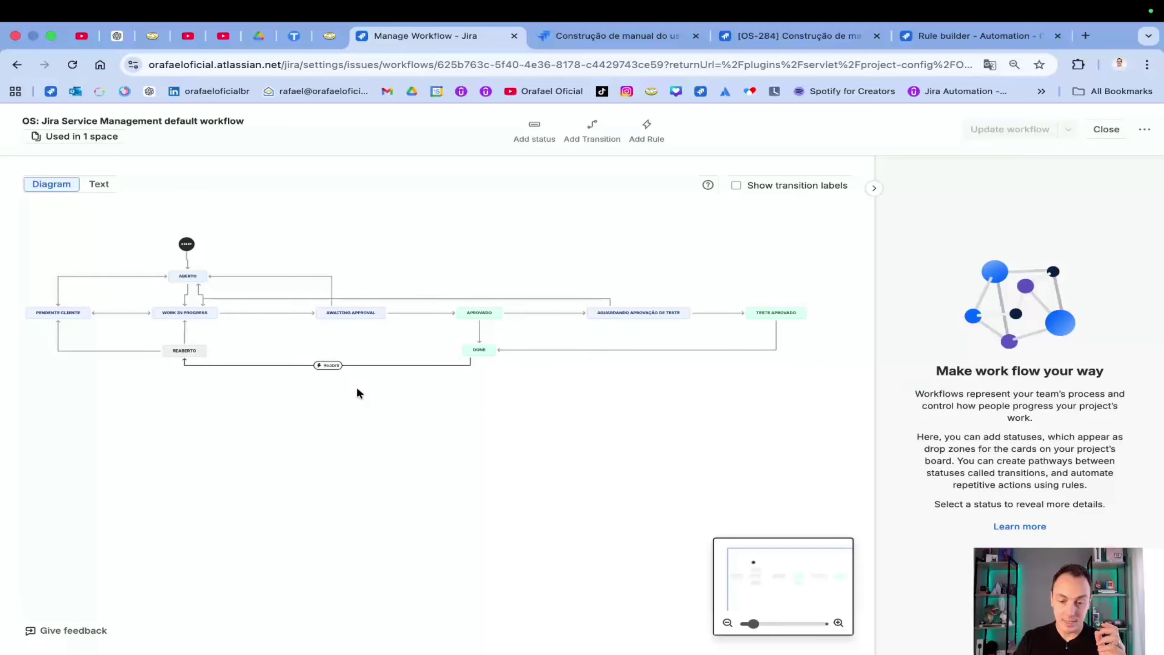
pyautogui.scroll(5, 353, 384)
pyautogui.scroll(-4, 347, 381)
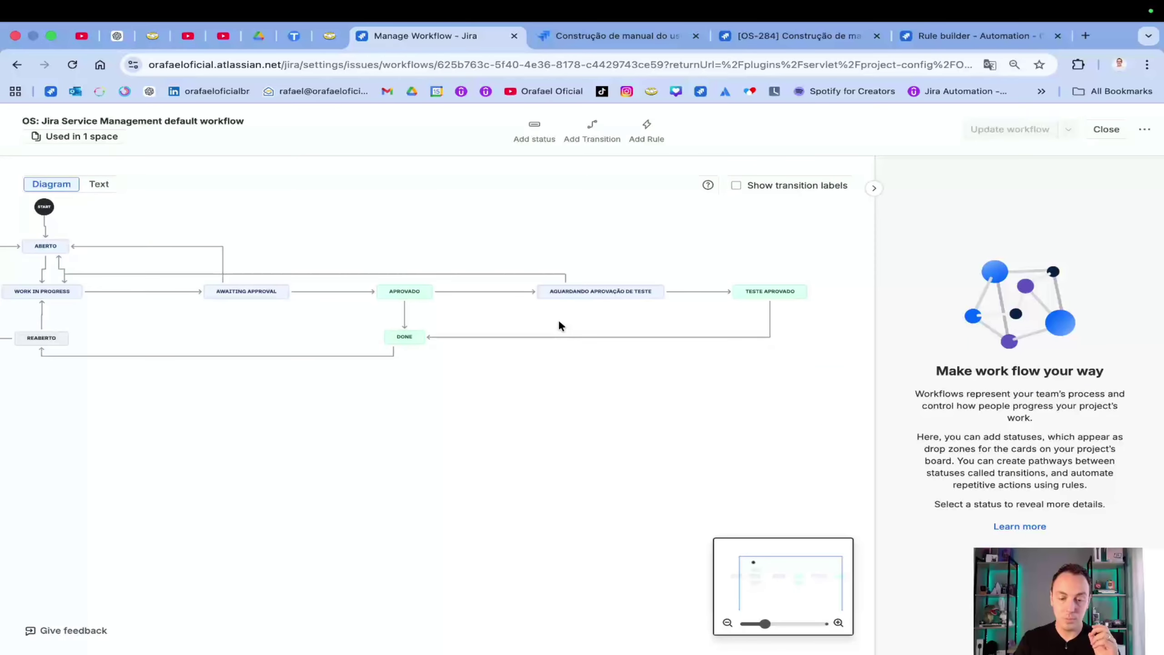
pyautogui.scroll(3, 558, 319)
pyautogui.moveTo(564, 313); pyautogui.dragTo(509, 349)
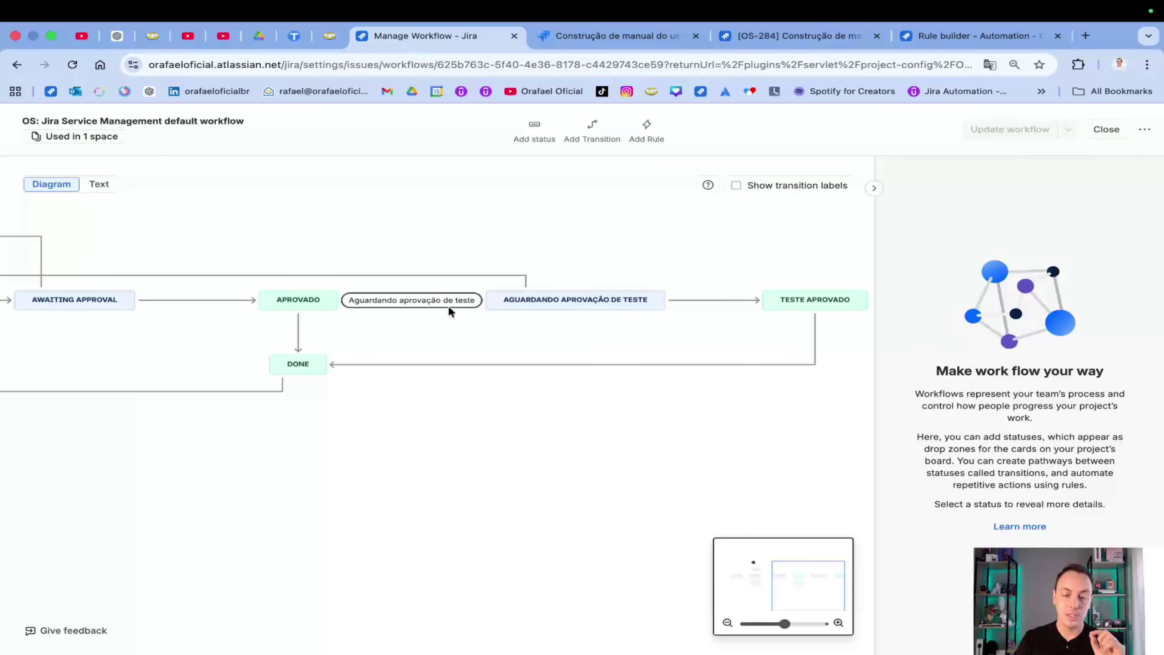
pyautogui.moveTo(433, 247)
pyautogui.mouseDown()
pyautogui.moveTo(468, 241)
pyautogui.moveTo(445, 242)
pyautogui.mouseUp()
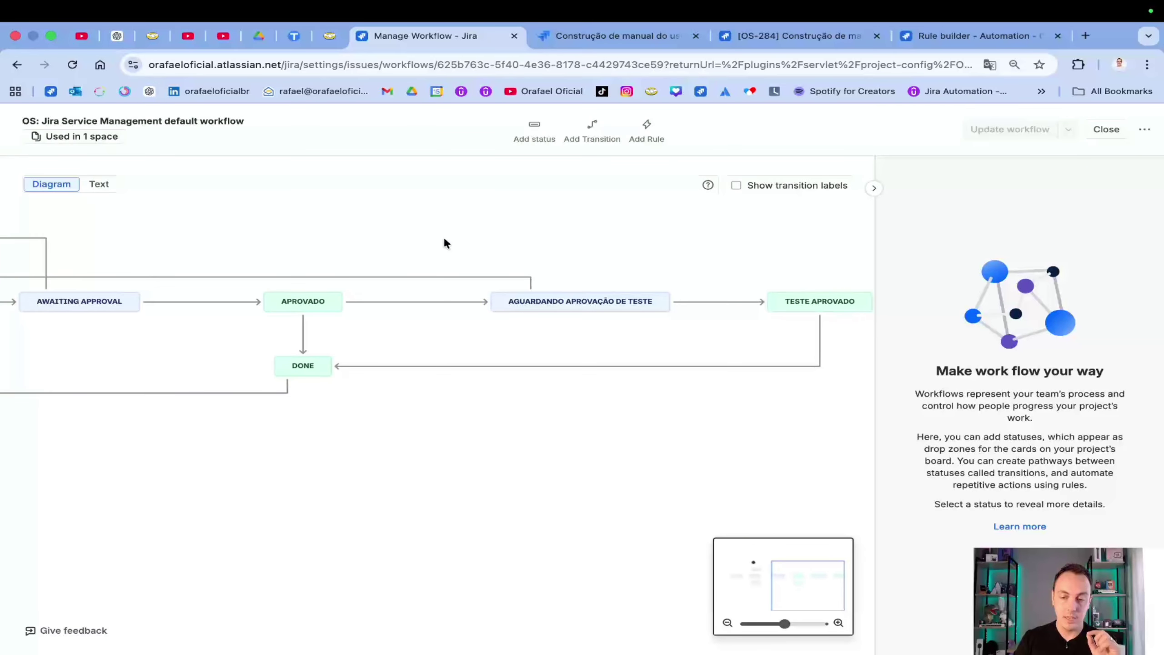
pyautogui.click(874, 187)
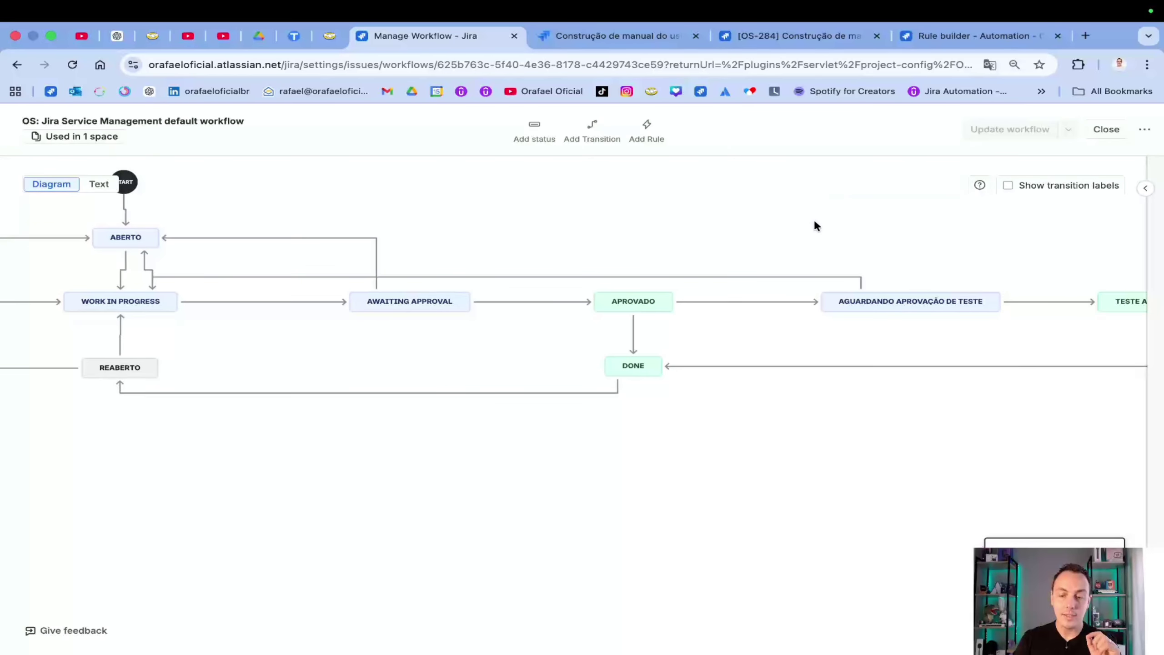
pyautogui.moveTo(813, 219); pyautogui.dragTo(738, 221)
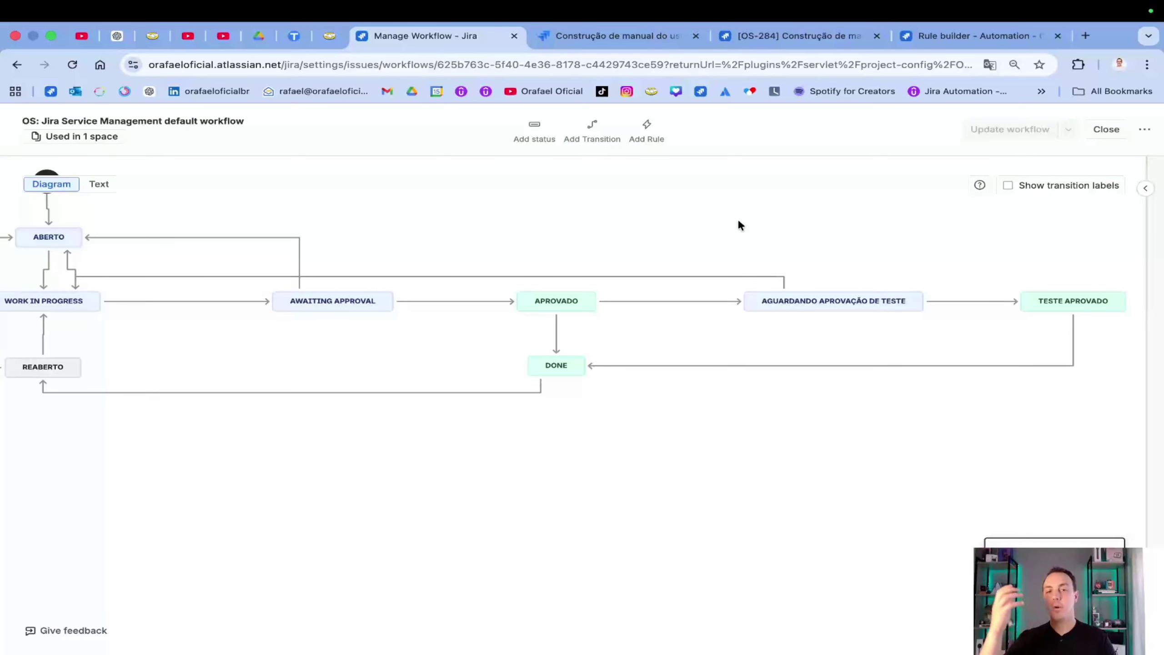